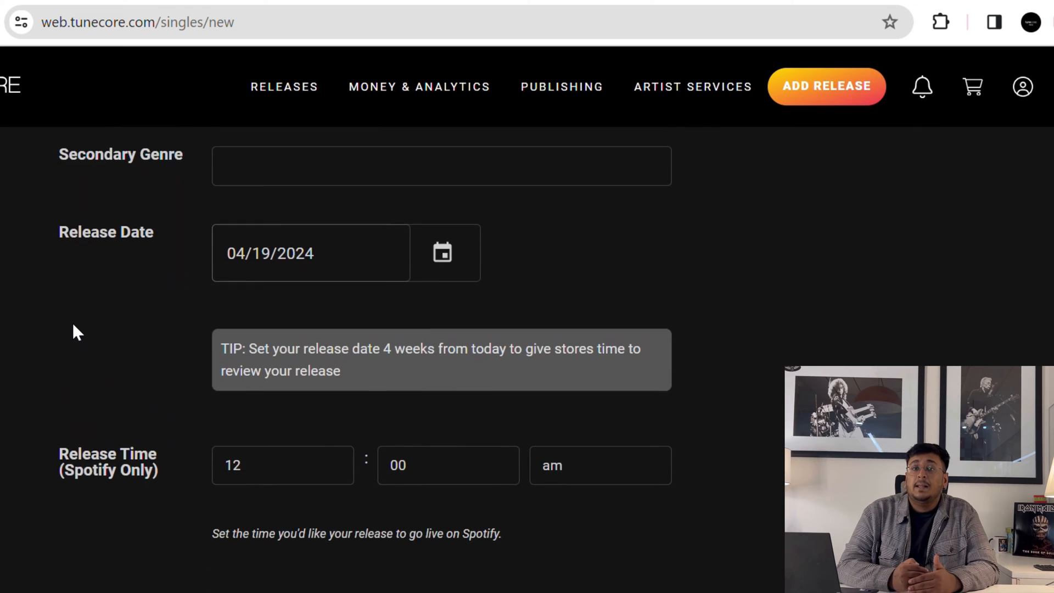
- Enter the single's title in the Single Title field
scroll(73, 325, "down", 6)
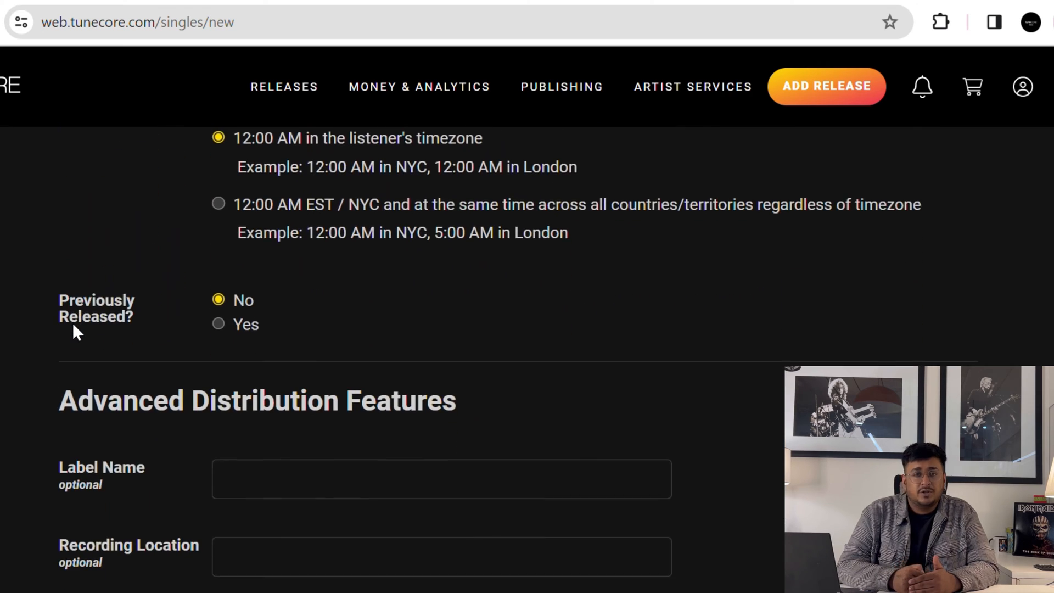
scroll(72, 329, "down", 2)
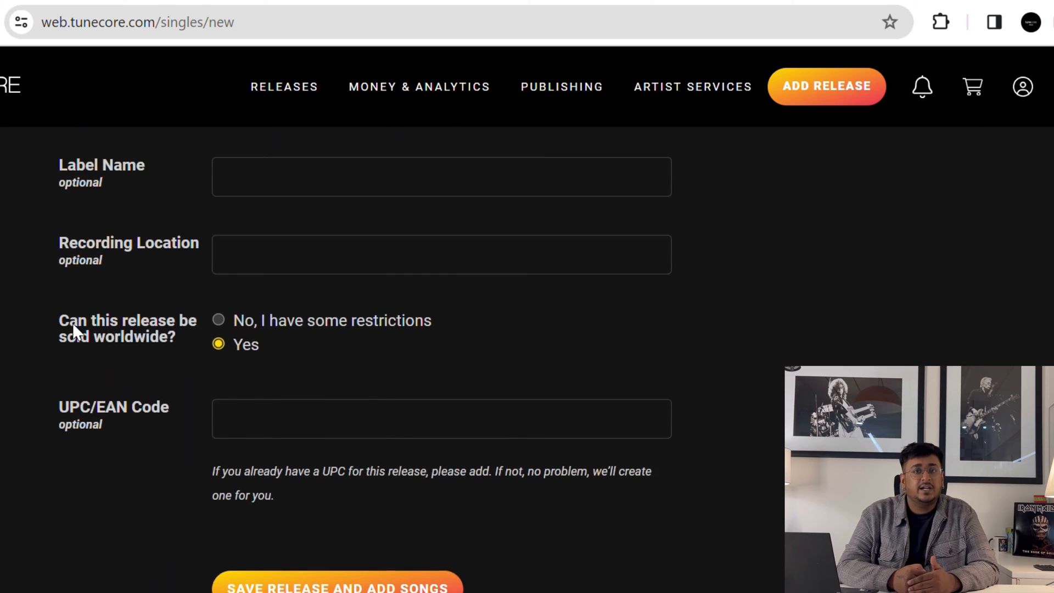
scroll(72, 323, "up", 18)
left_click(323, 329)
type("A")
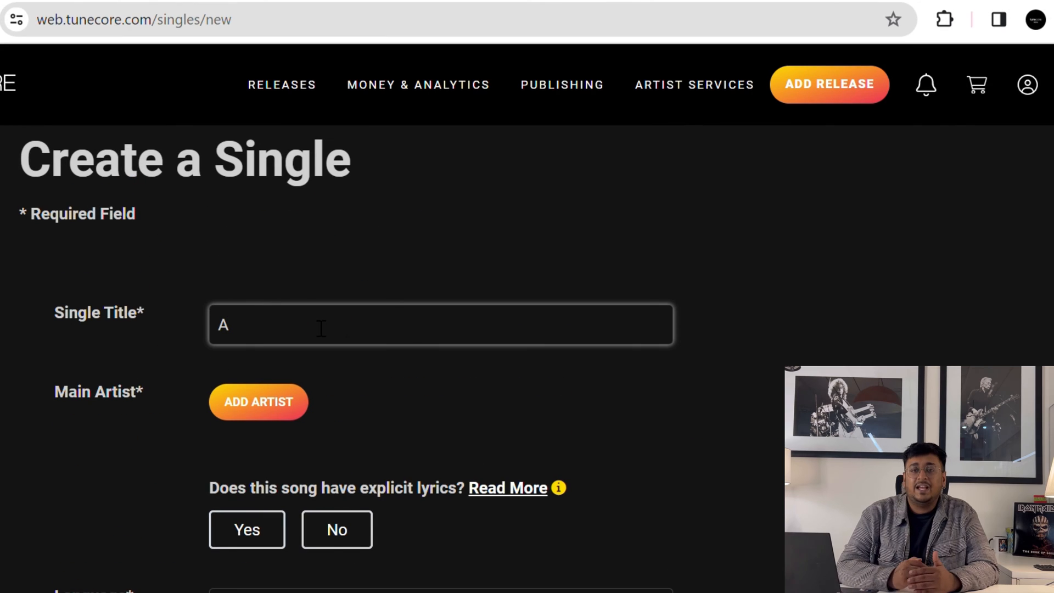
type("kshay")
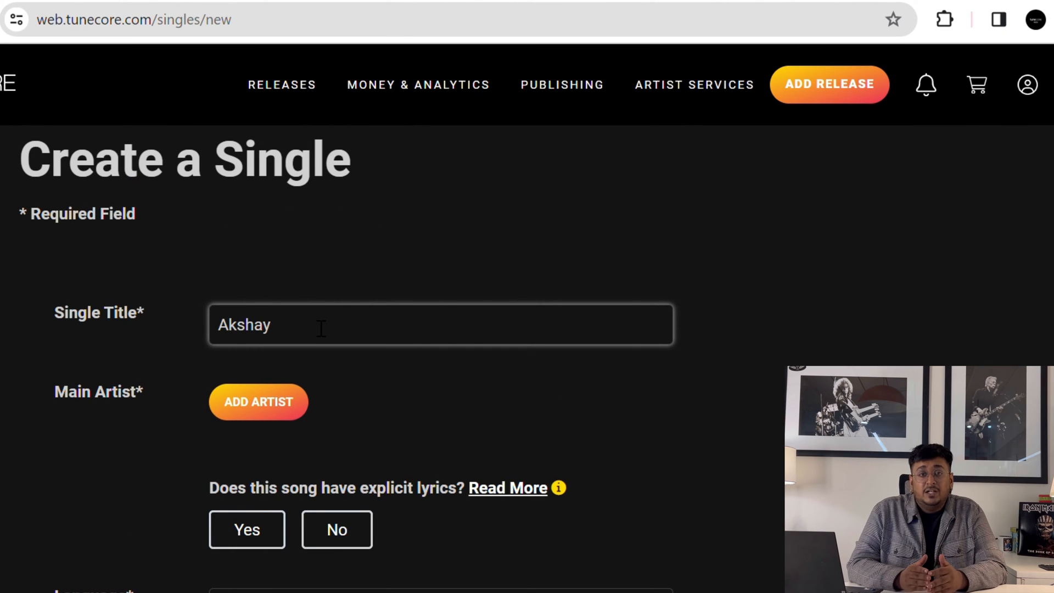
- Add a main artist to the single by entering the artist's name
left_click(273, 410)
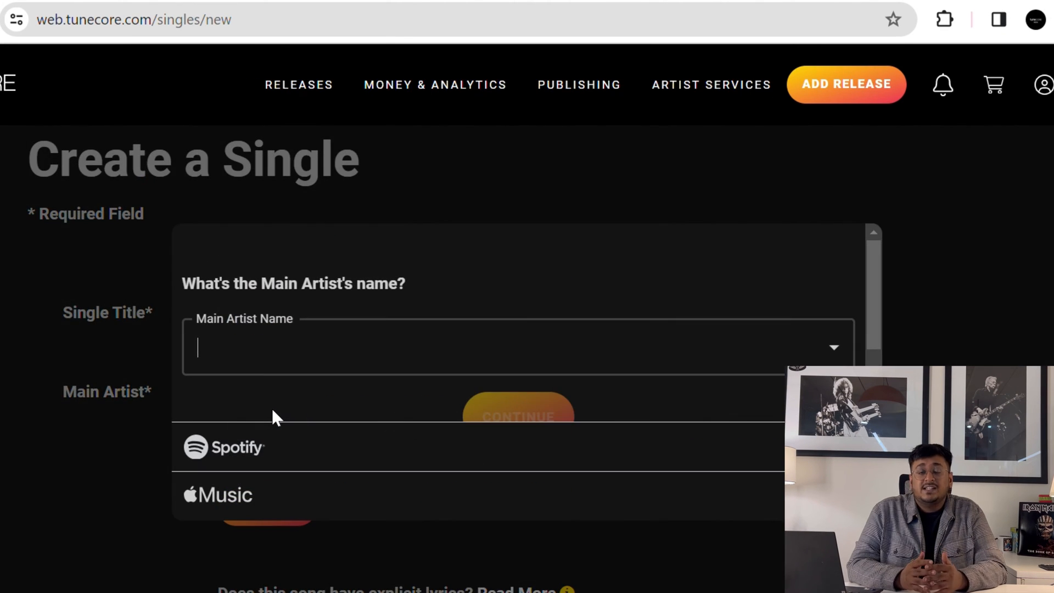
type("A")
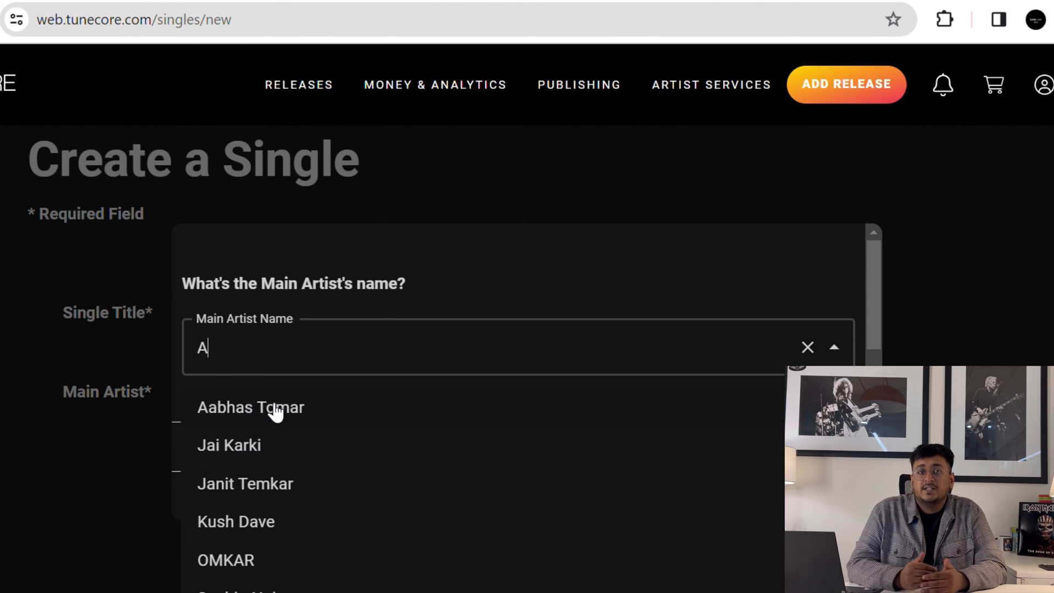
type("kshay")
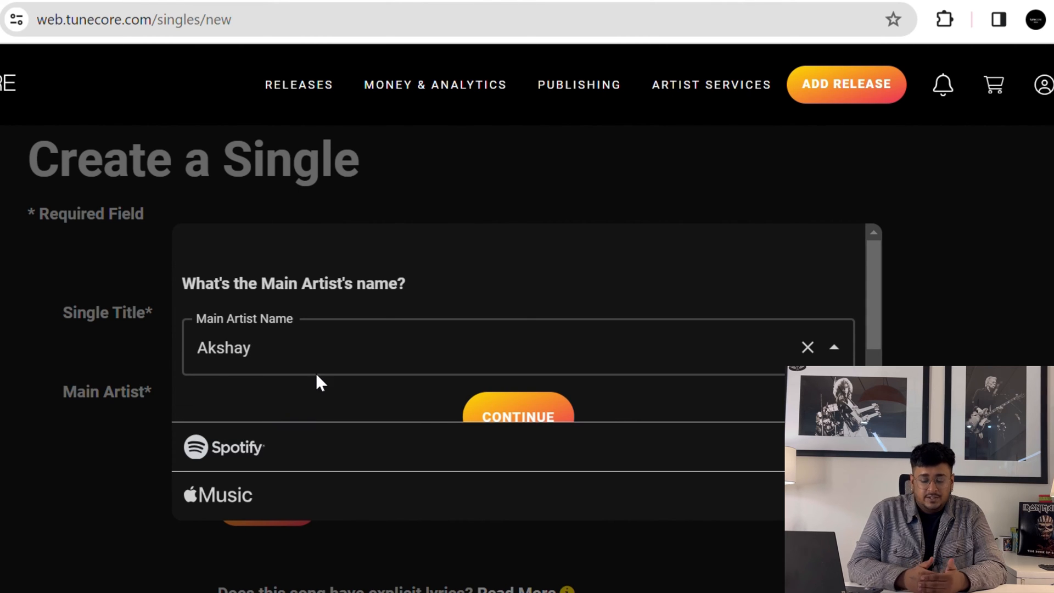
left_click(486, 410)
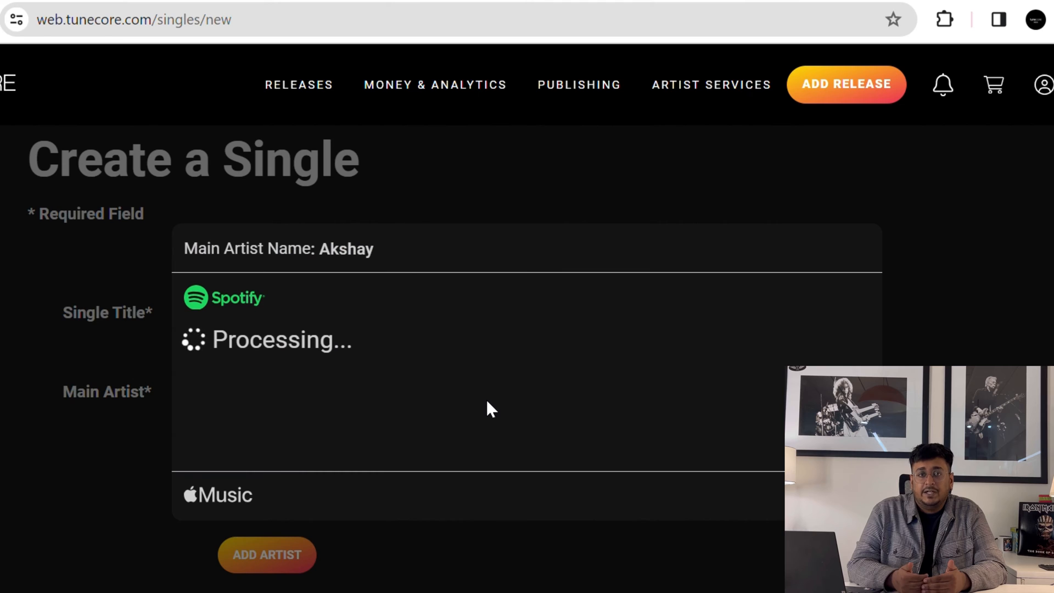
scroll(494, 403, "down", 1)
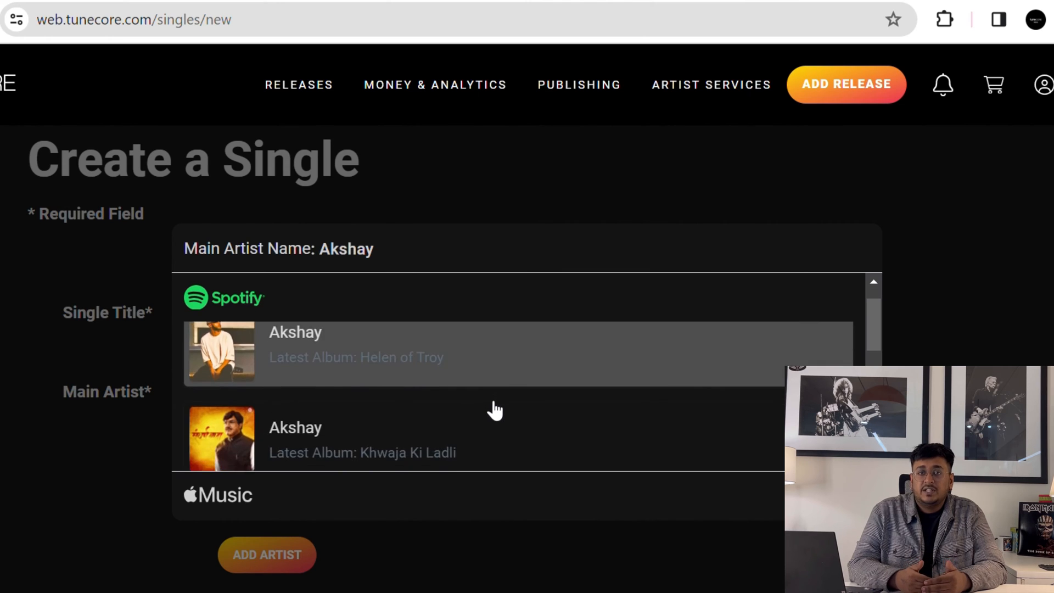
scroll(494, 409, "down", 6)
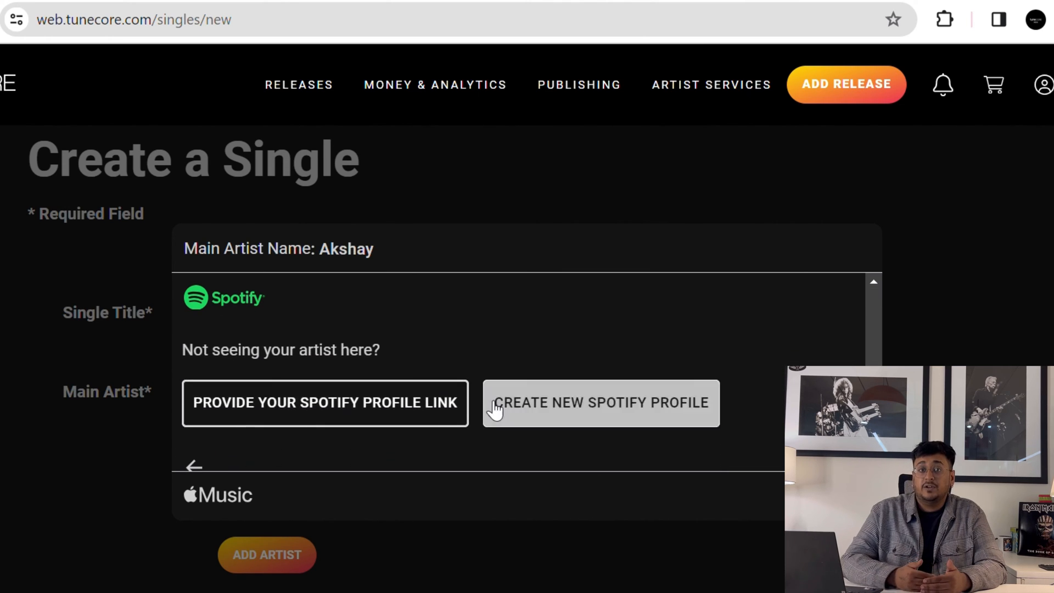
- Choose to create a new Spotify profile for the main artist instead of linking one
left_click(287, 425)
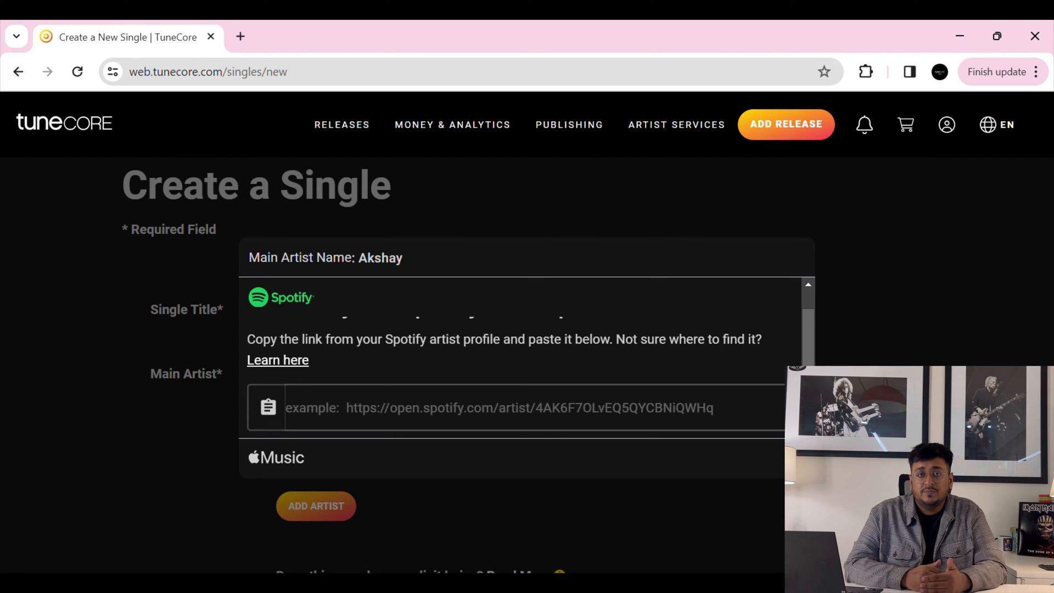
type("https://open.spotify.com/artist/2QRt3WqRMTnQXu6mgGnqKl?si=HCbwaTelRr6SqQGjhlIVlw")
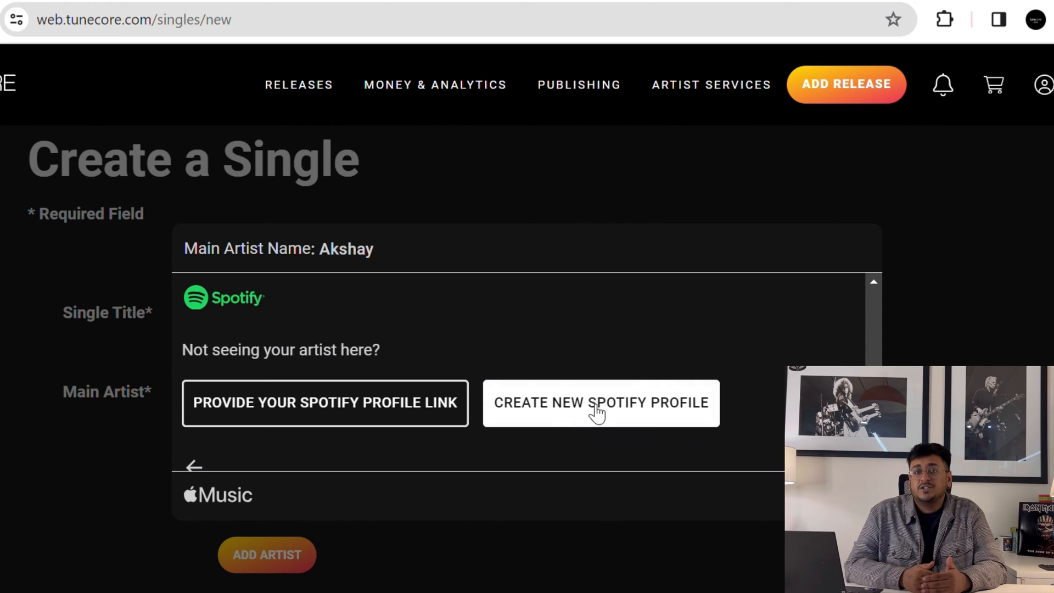
left_click(601, 406)
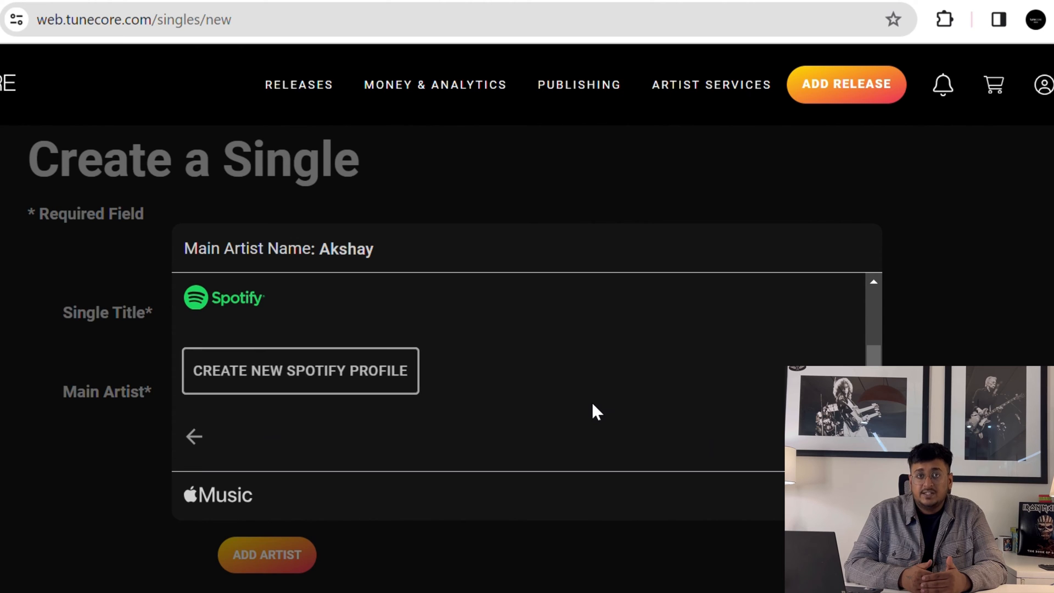
left_click(345, 385)
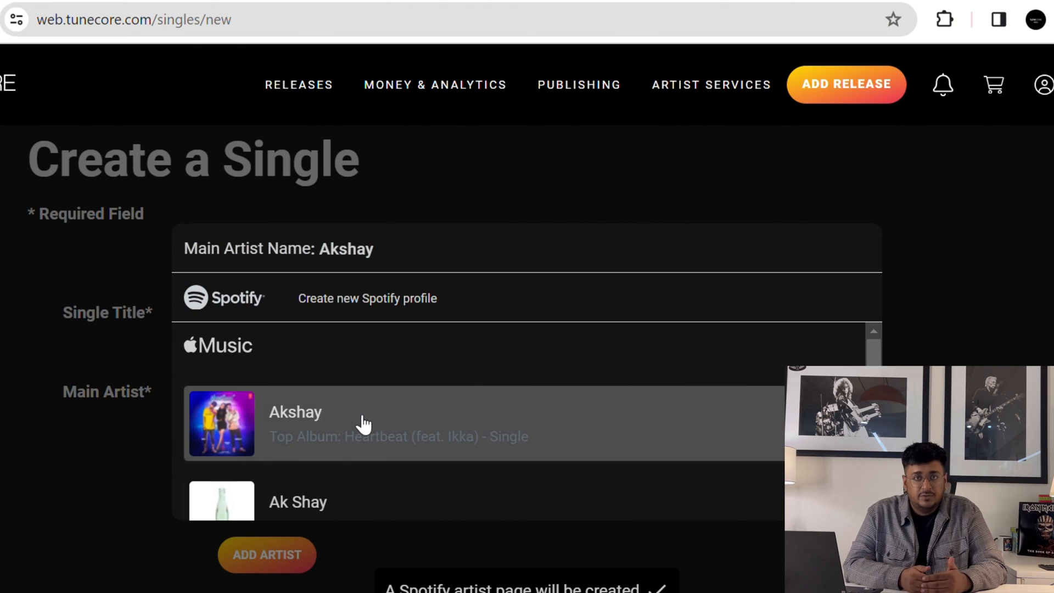
- Choose a new Apple Music profile and save the artist's store profile selections
scroll(363, 425, "down", 1)
scroll(362, 424, "down", 5)
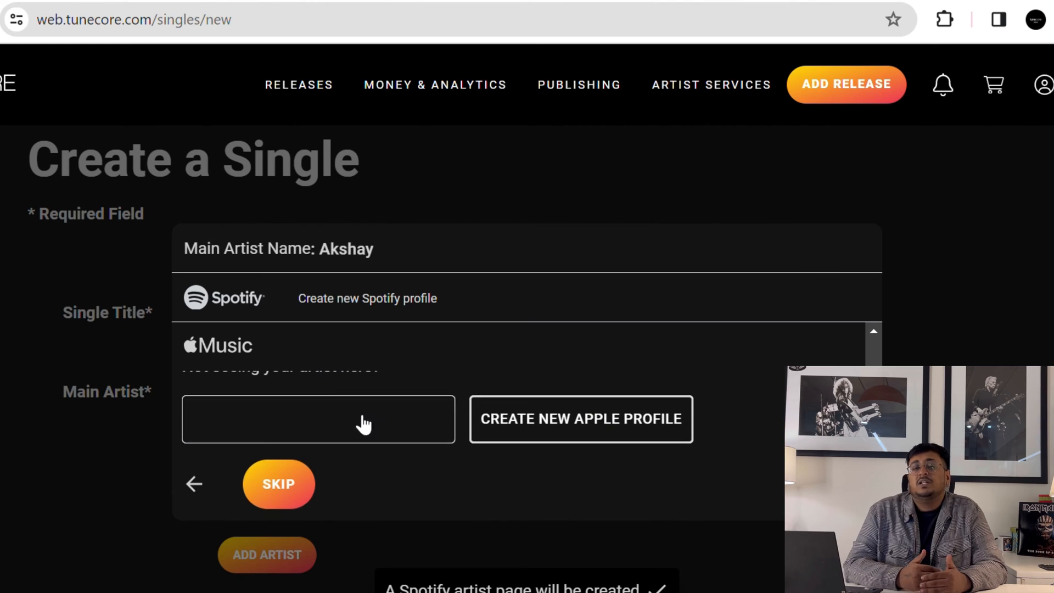
left_click(541, 435)
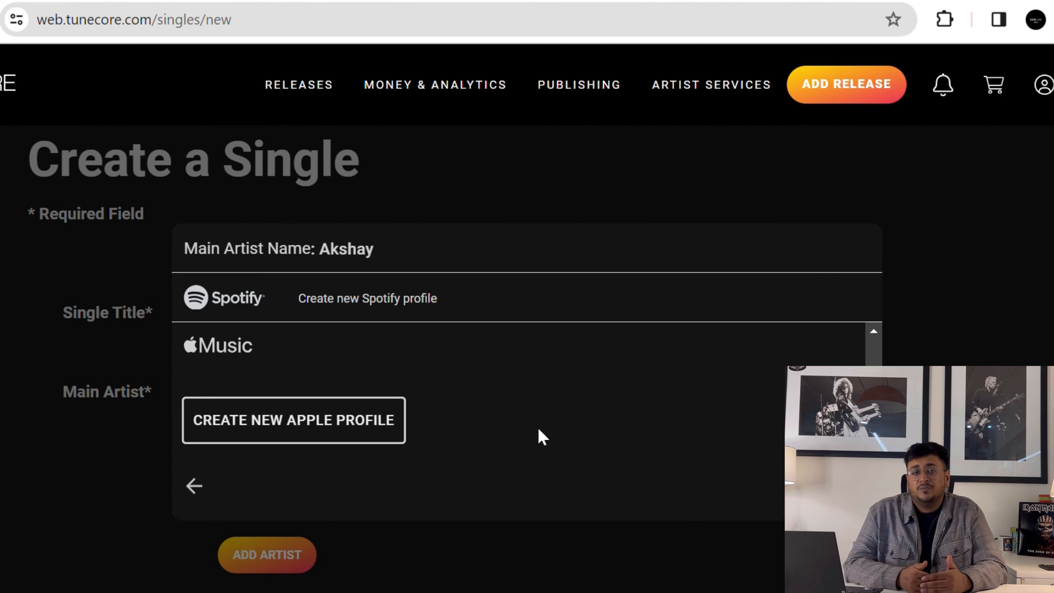
left_click(351, 420)
scroll(353, 422, "down", 3)
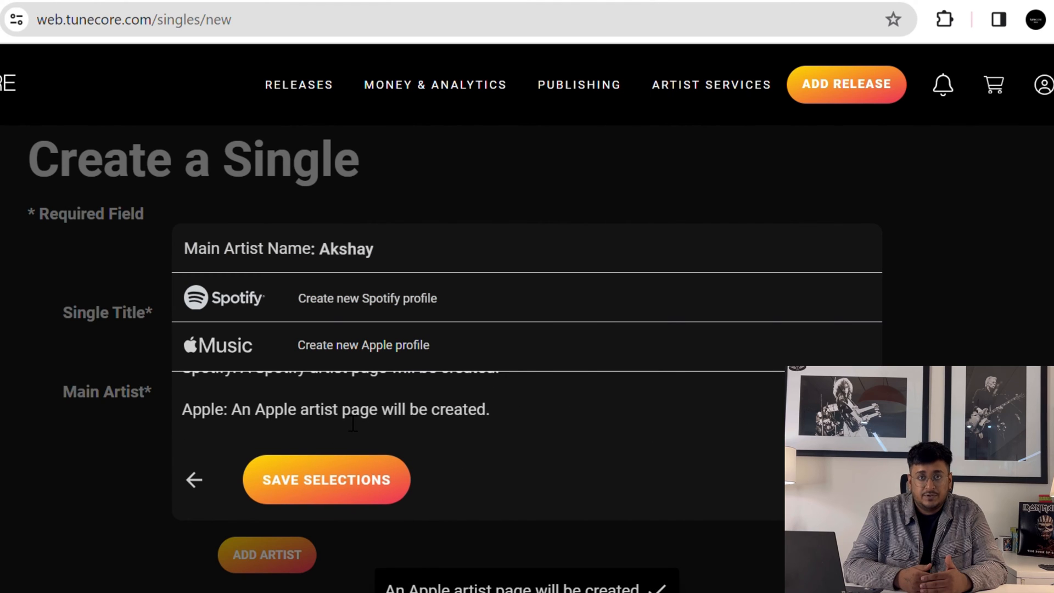
left_click(343, 466)
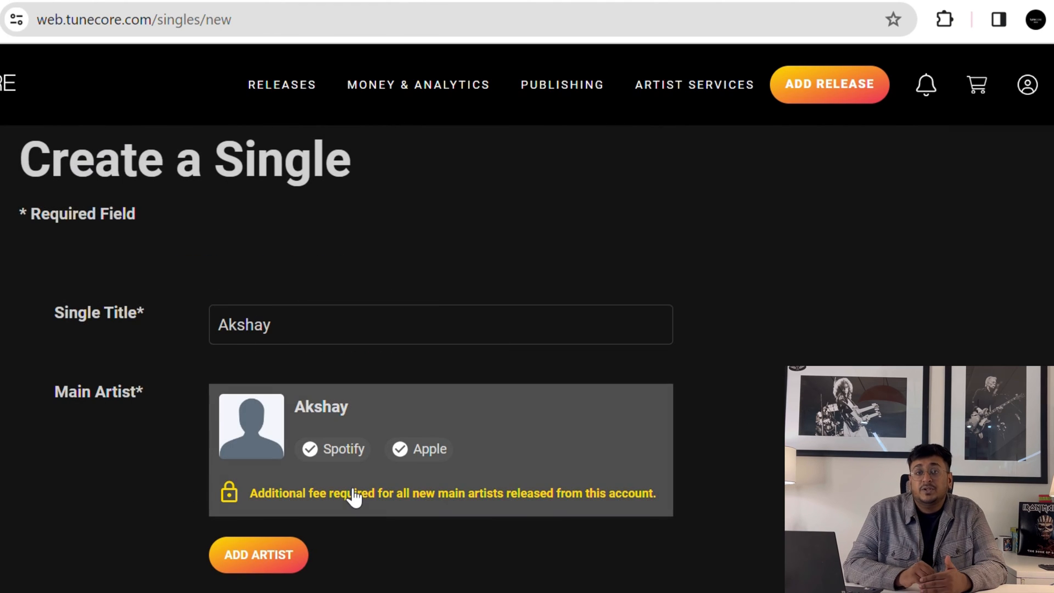
- Mark the song as having no explicit lyrics and no explicit version
scroll(352, 494, "down", 2)
scroll(352, 495, "down", 4)
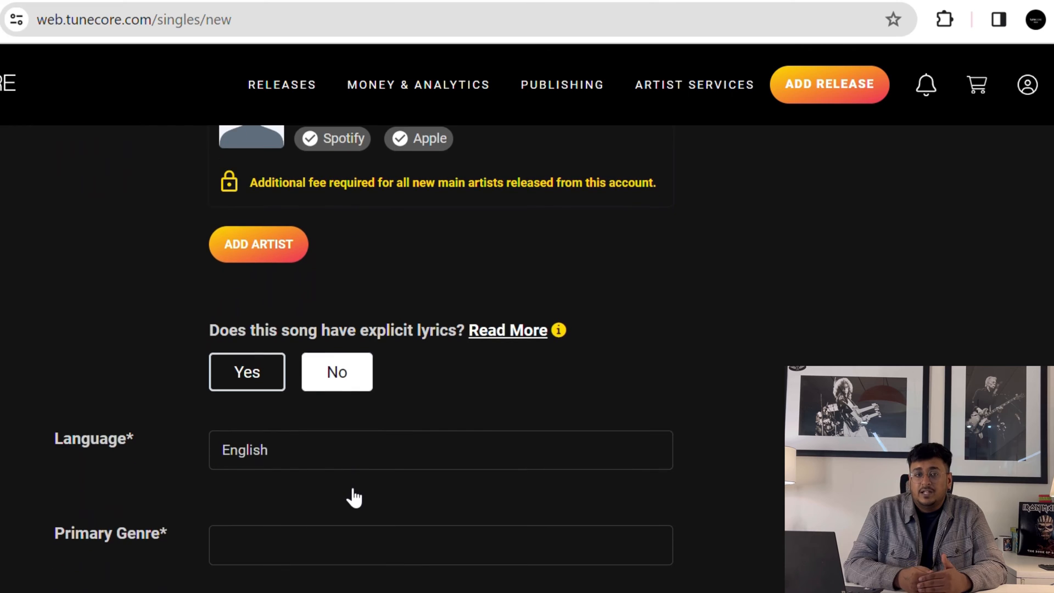
left_click(336, 373)
scroll(336, 374, "down", 3)
left_click(337, 409)
scroll(503, 456, "down", 2)
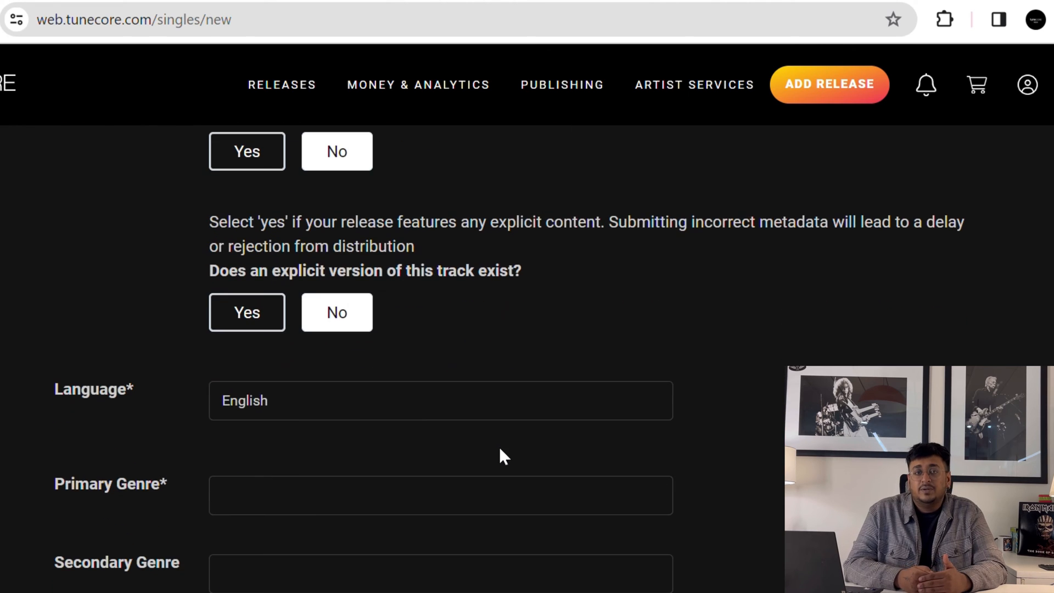
- Set both the primary and secondary genres to Fitness & Workout
left_click(307, 511)
left_click(266, 391)
scroll(266, 395, "down", 3)
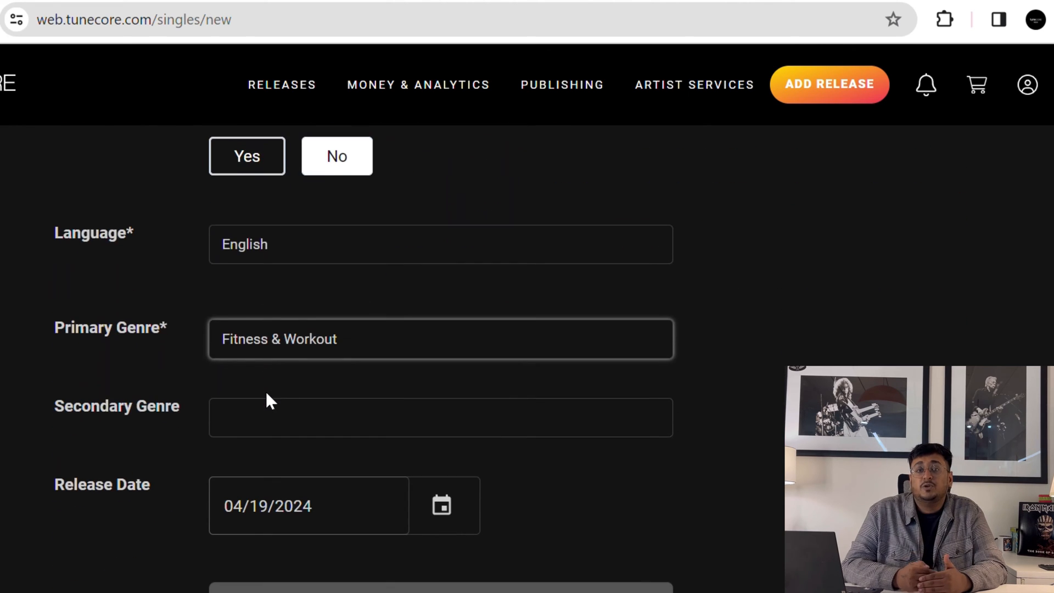
left_click(277, 417)
left_click(273, 312)
scroll(325, 423, "down", 2)
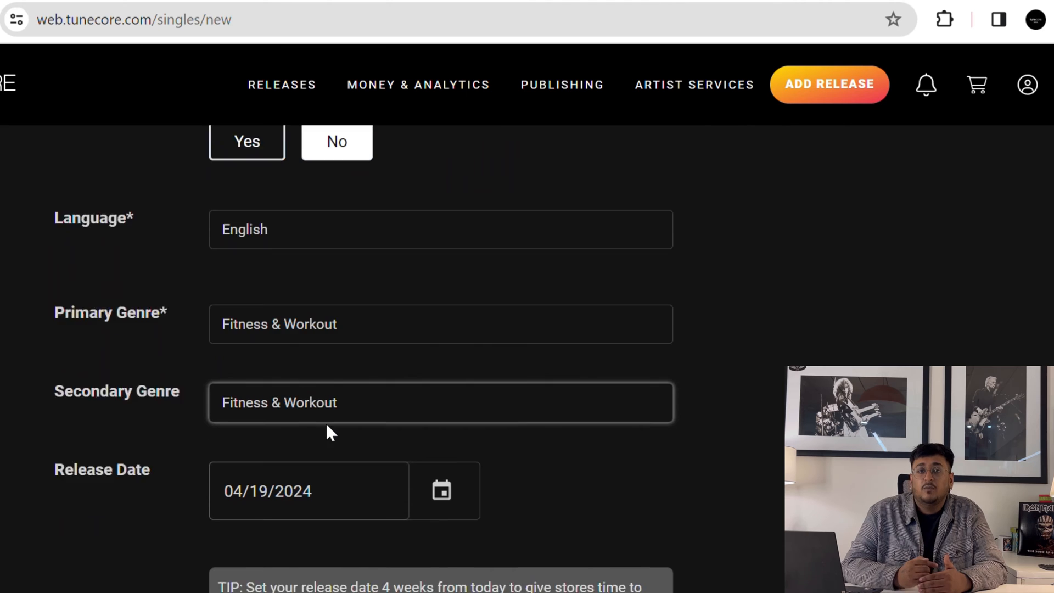
- Pick May 12, 2024 as the release date in the calendar
left_click(444, 395)
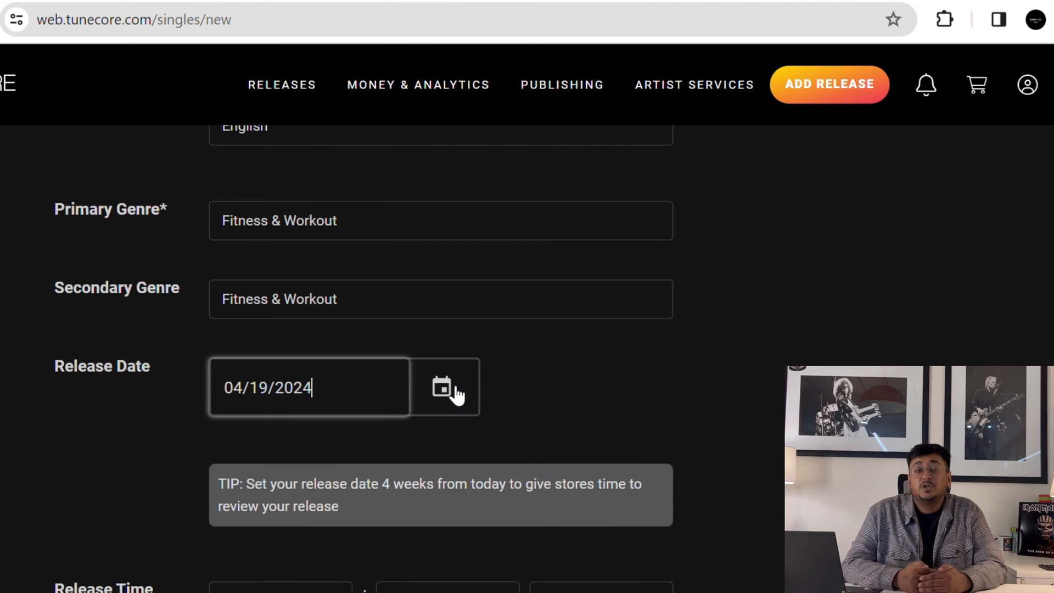
left_click(454, 395)
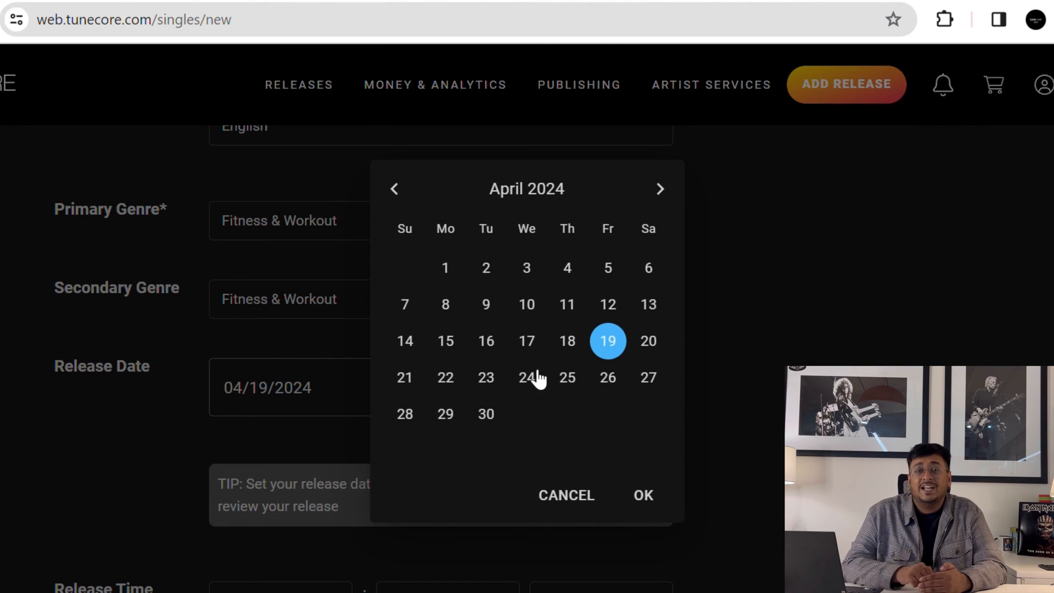
left_click(663, 190)
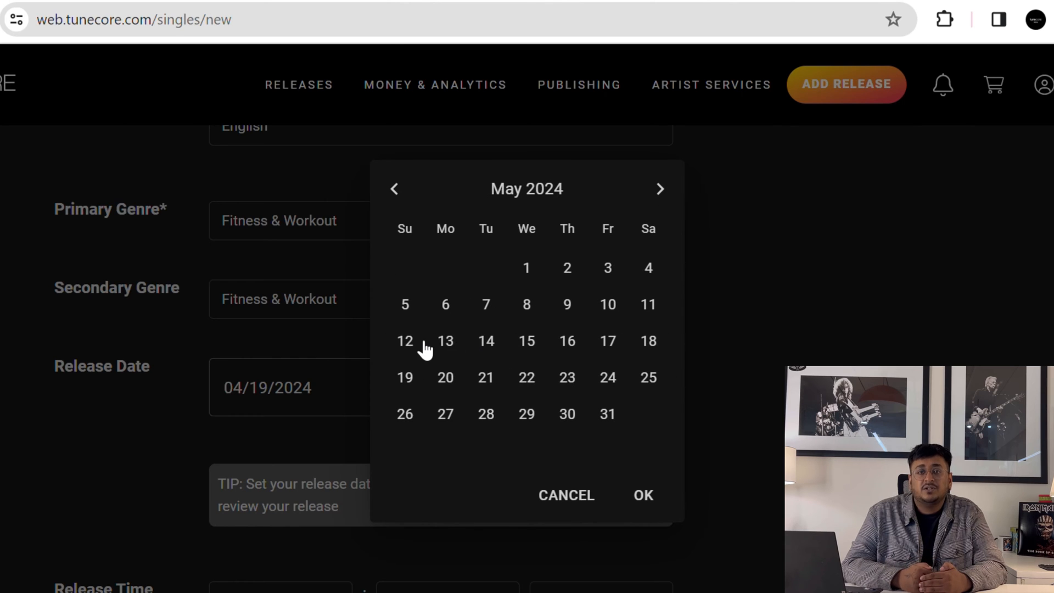
left_click(425, 348)
left_click(644, 495)
scroll(560, 443, "down", 3)
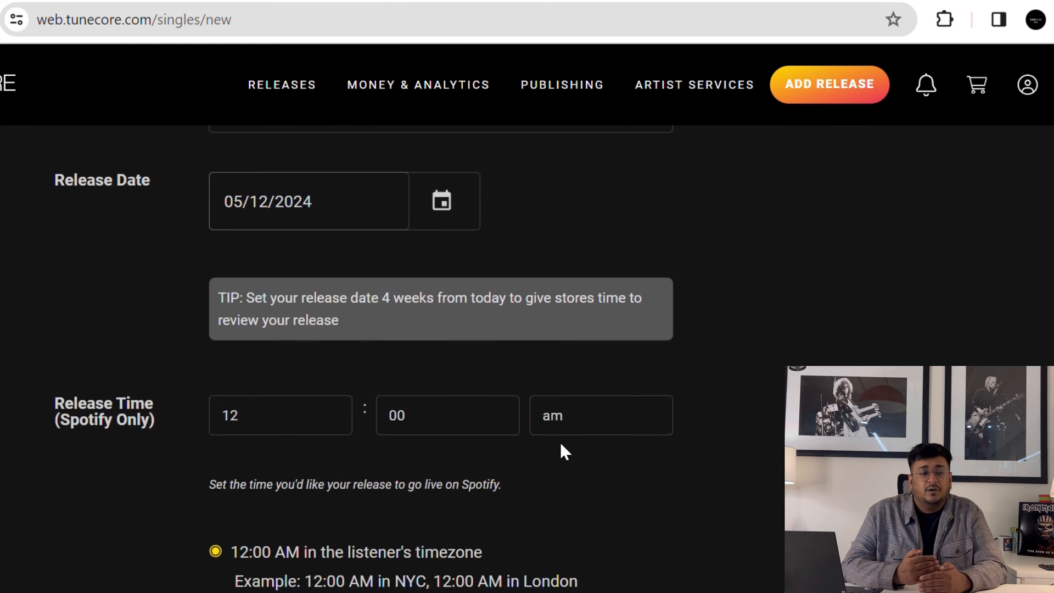
scroll(560, 443, "down", 9)
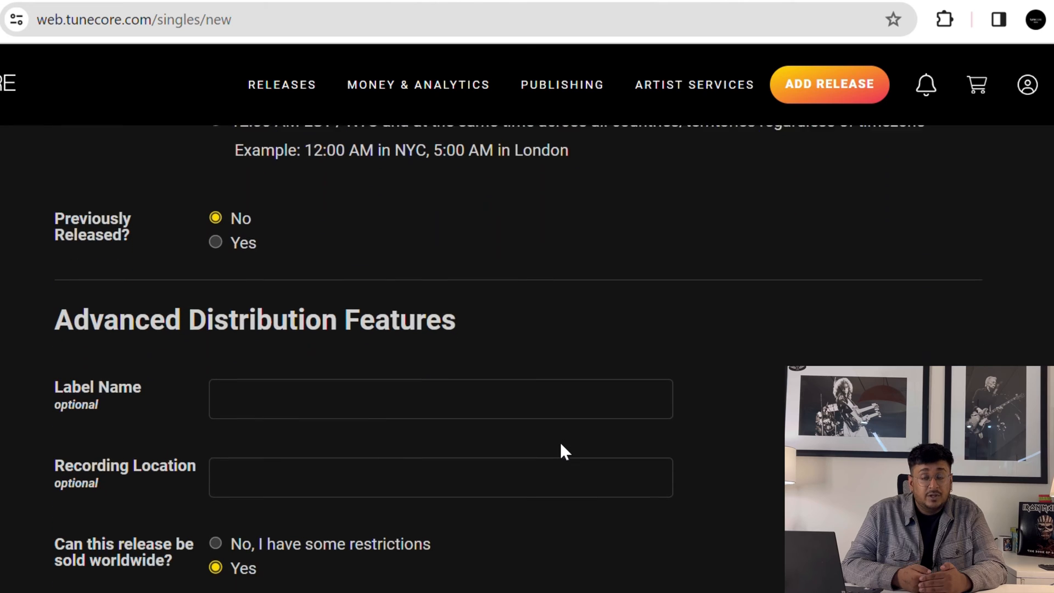
- Accept Ishtar as the label name and type Mumbai as the recording location
left_click(486, 402)
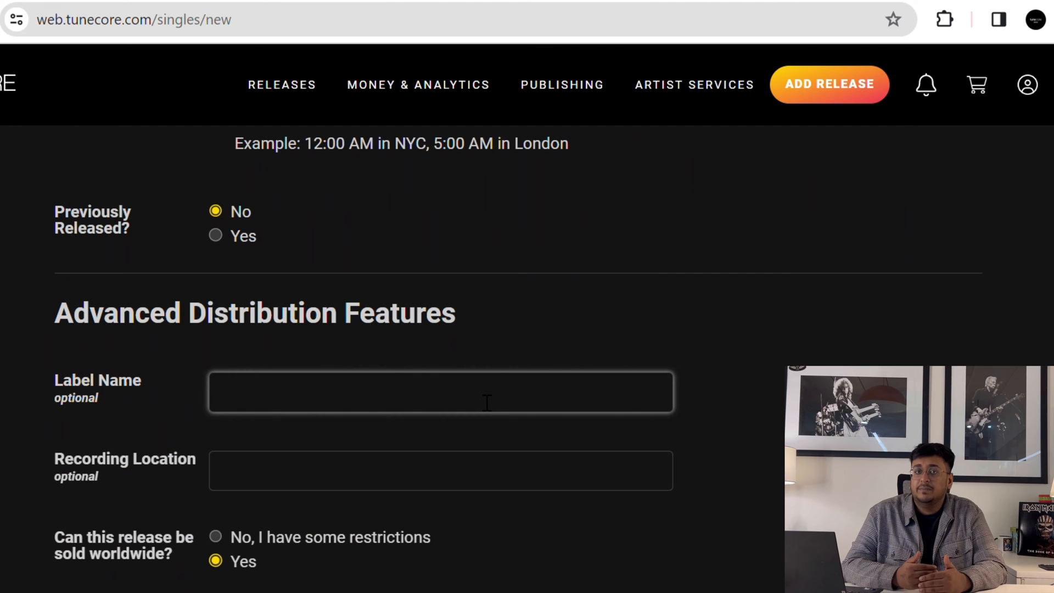
left_click(393, 444)
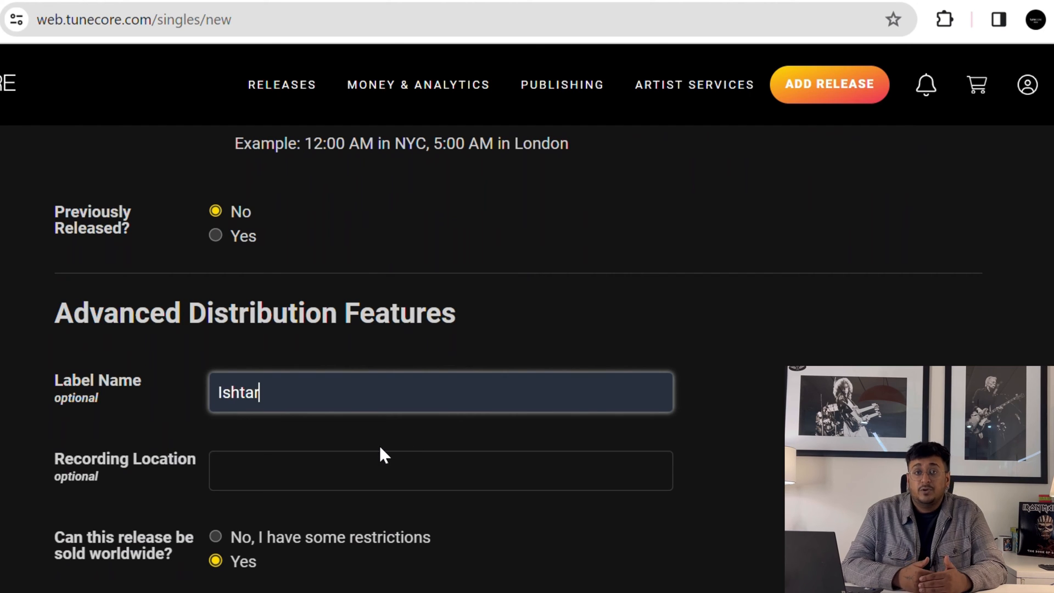
scroll(348, 476, "down", 1)
left_click(348, 477)
type("M")
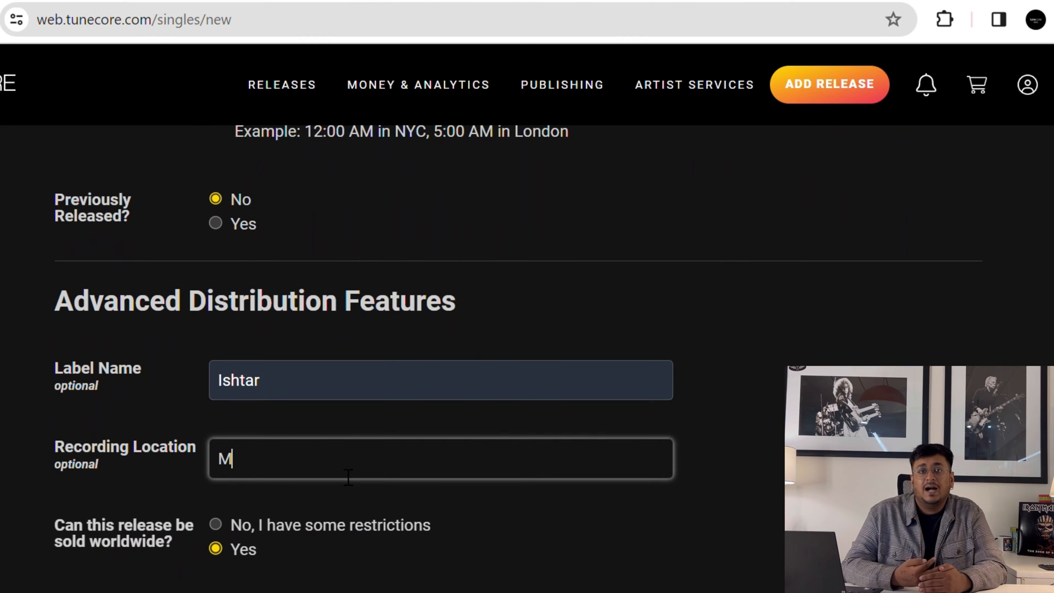
type("umbai")
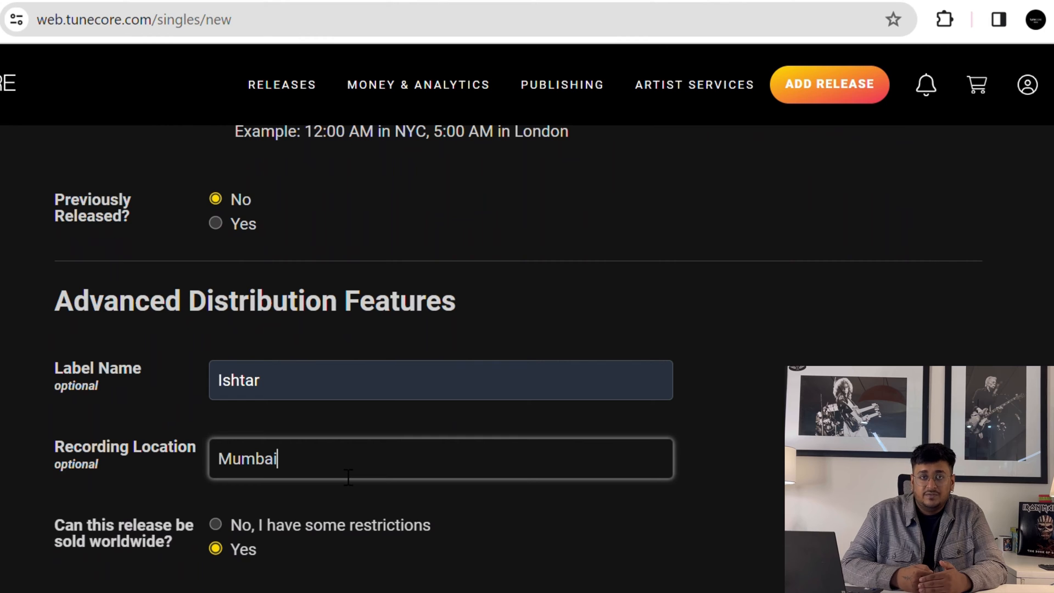
scroll(469, 530, "down", 3)
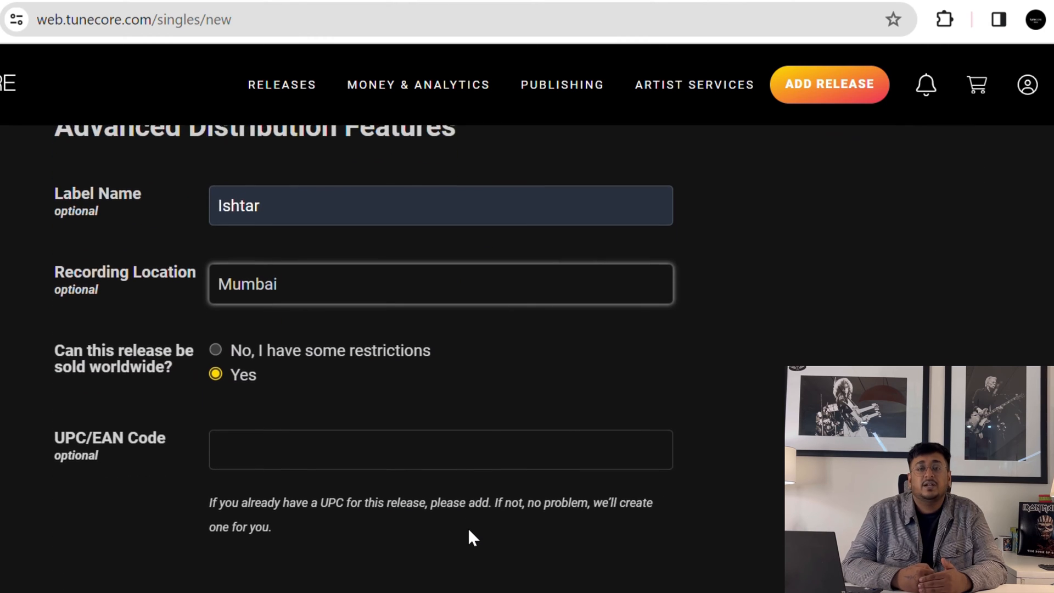
scroll(468, 531, "up", 3)
scroll(468, 530, "down", 1)
scroll(469, 530, "down", 3)
scroll(469, 530, "up", 3)
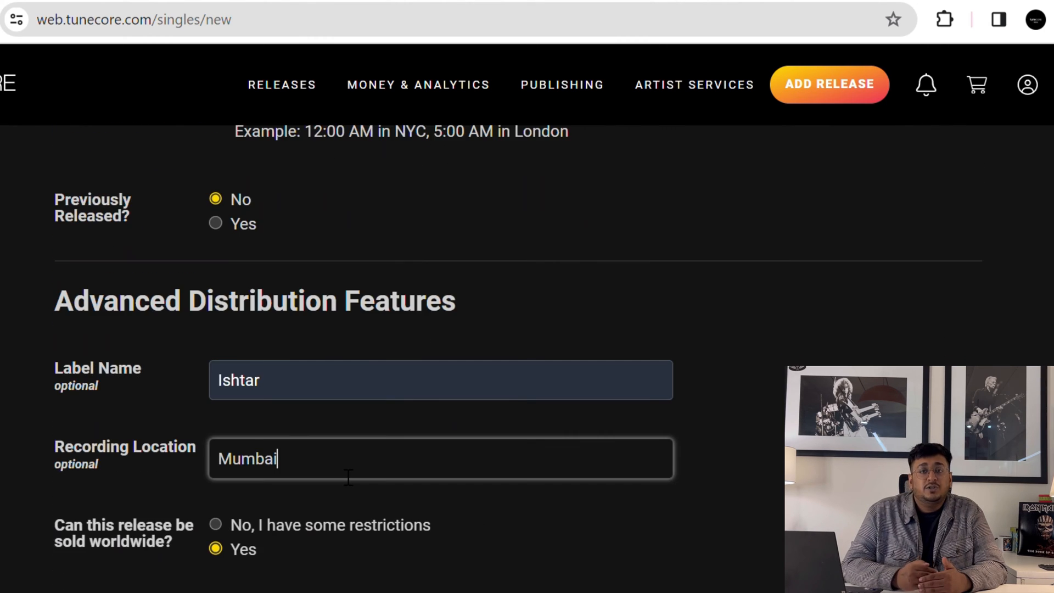
scroll(469, 530, "down", 3)
scroll(468, 528, "up", 3)
scroll(468, 528, "down", 3)
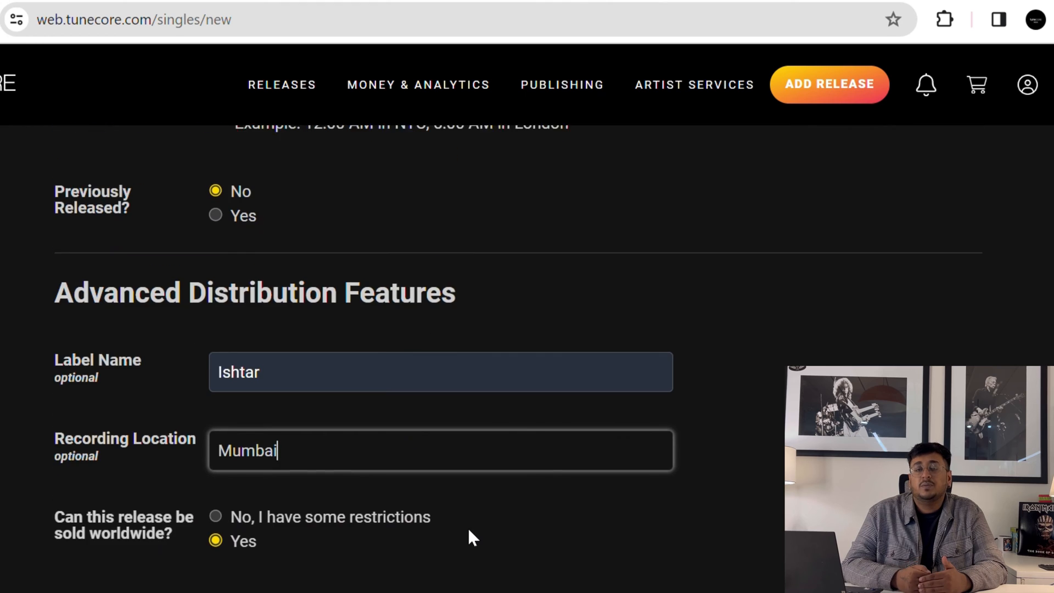
scroll(468, 528, "up", 3)
scroll(467, 528, "down", 3)
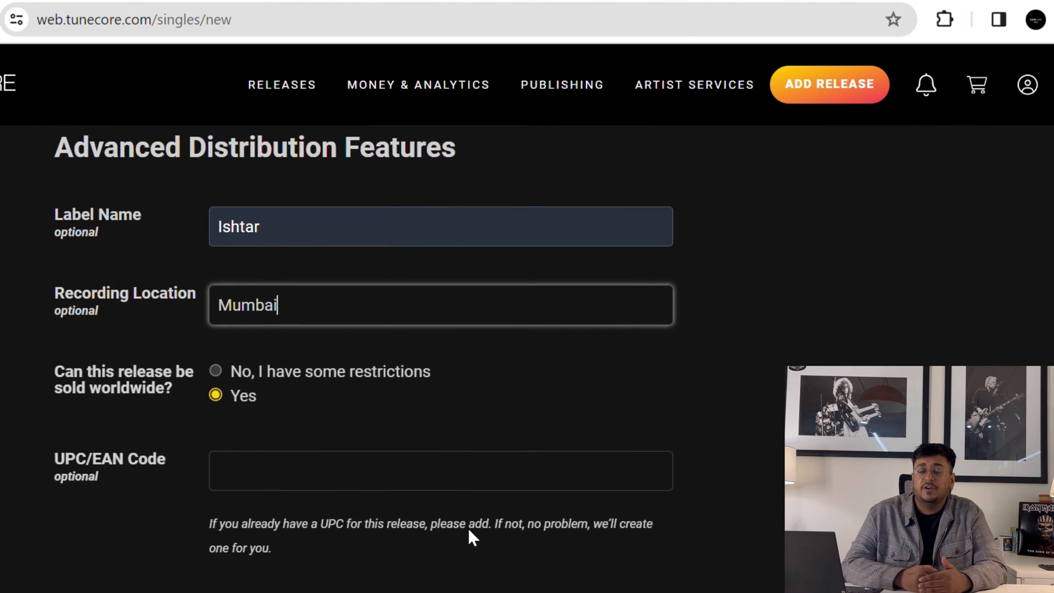
scroll(467, 529, "up", 3)
scroll(468, 528, "down", 5)
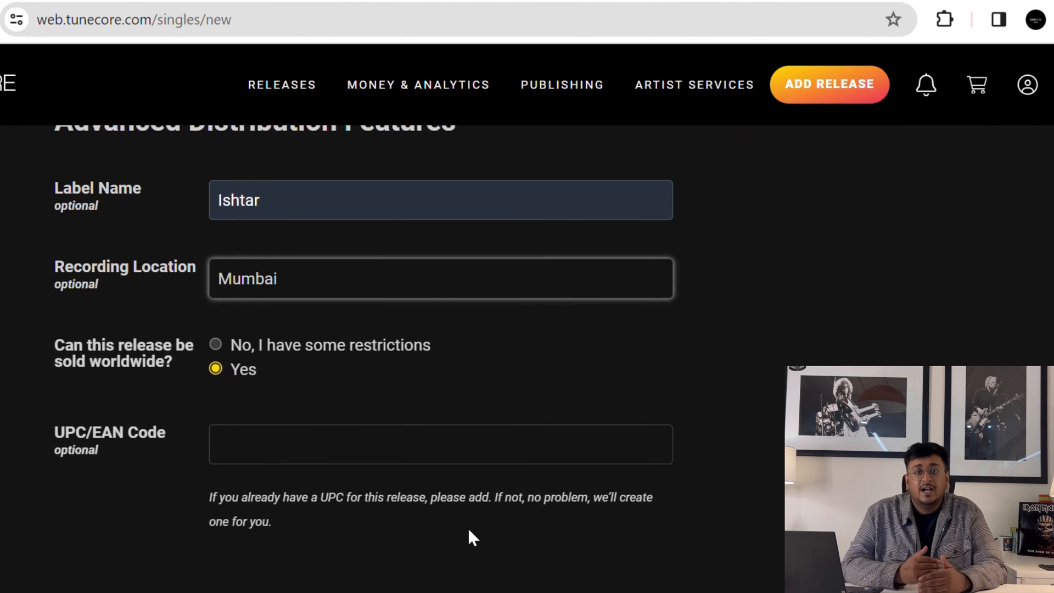
- Save the release details, then tick delivery to all current digital stores and save
left_click(394, 559)
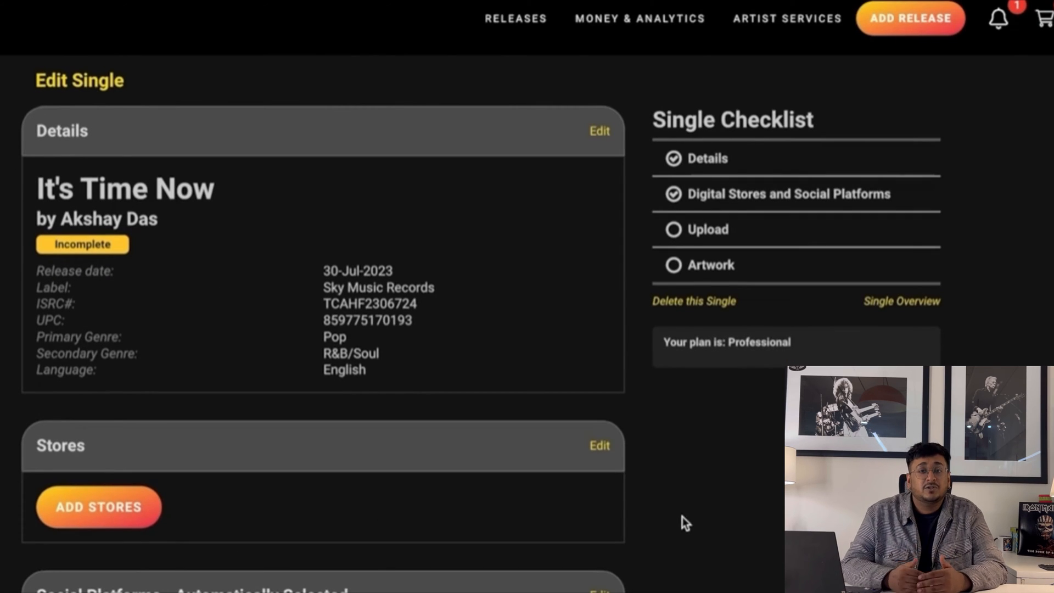
left_click(139, 501)
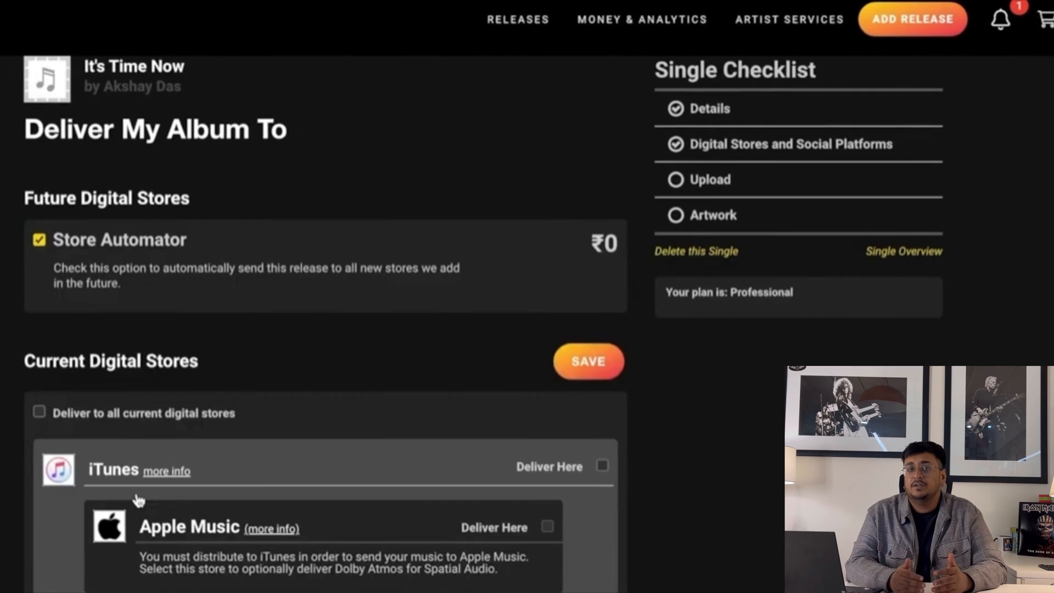
left_click(37, 411)
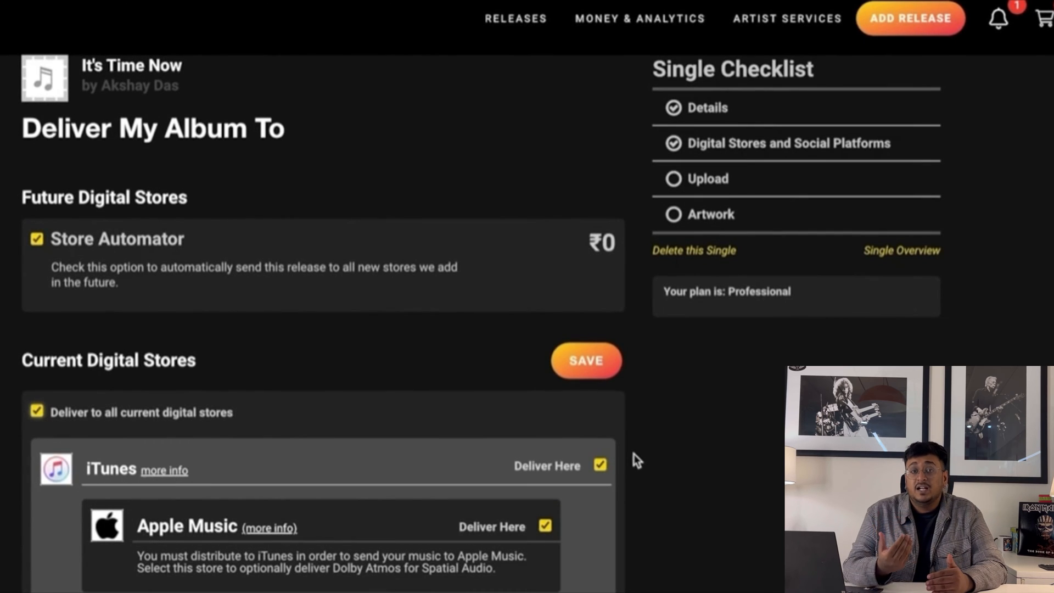
scroll(633, 454, "down", 8)
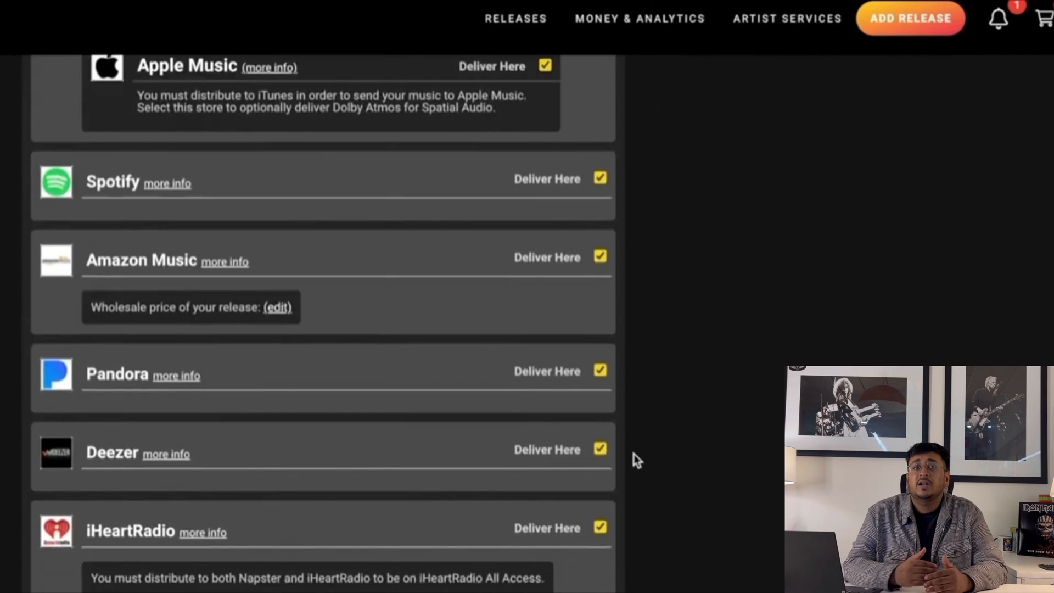
scroll(633, 453, "down", 18)
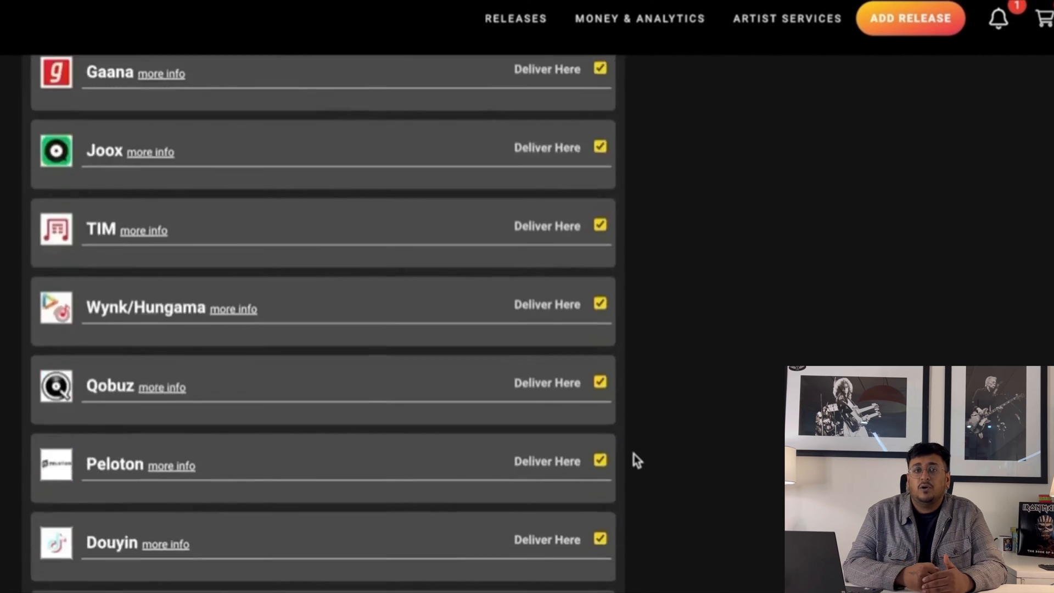
scroll(634, 454, "down", 19)
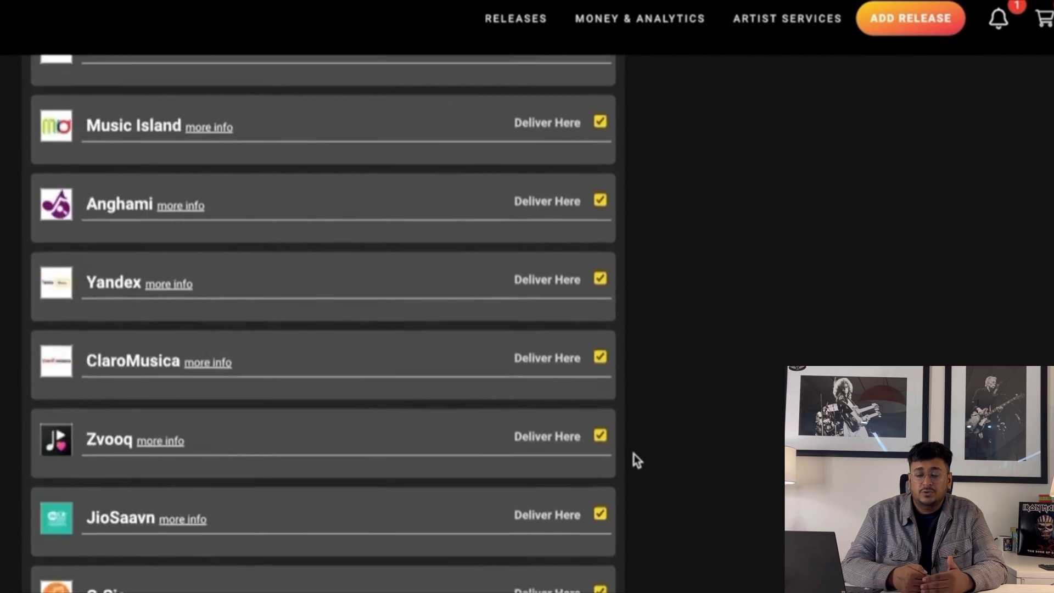
scroll(633, 453, "down", 7)
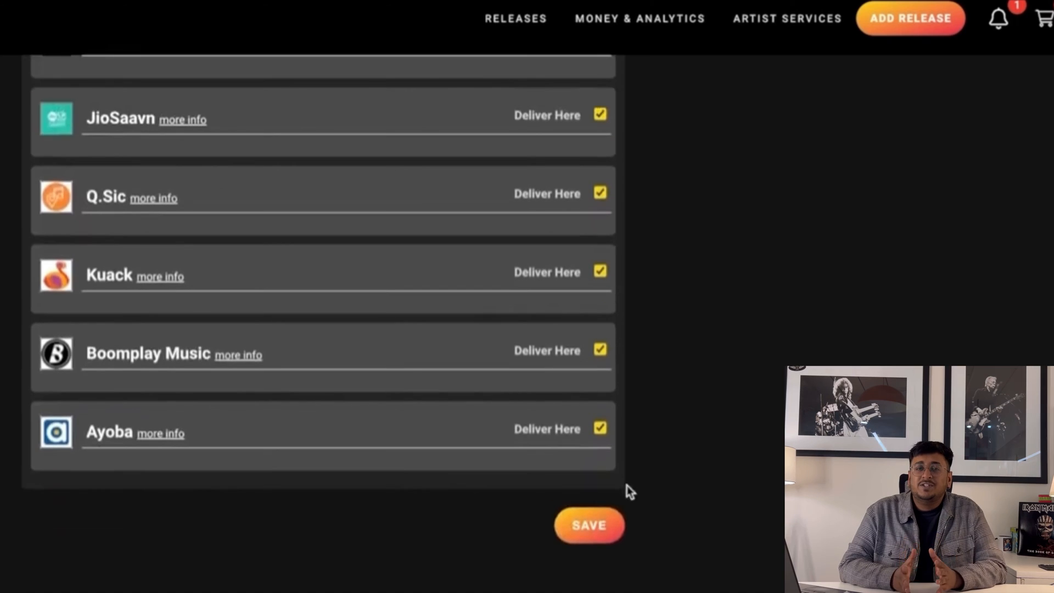
left_click(593, 524)
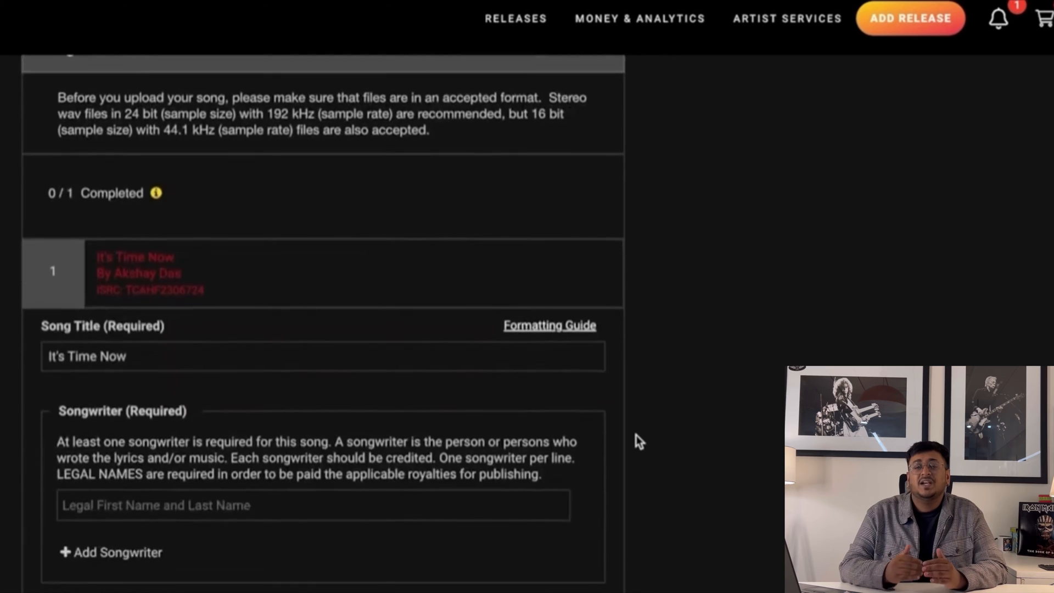
- Enter the songwriter's full name in the songwriter credit
scroll(636, 435, "down", 1)
left_click(390, 425)
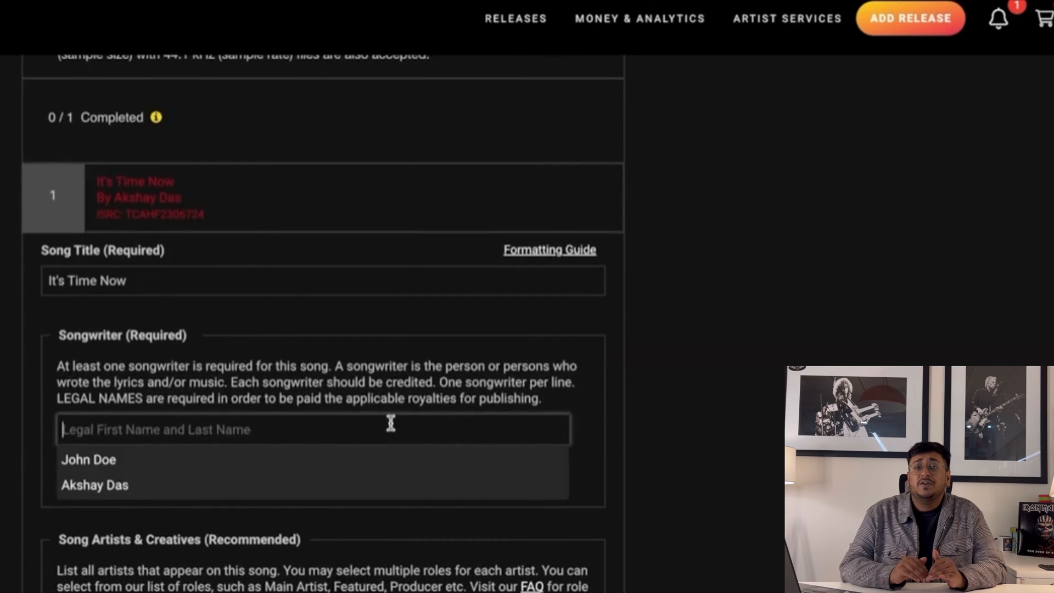
scroll(388, 490, "down", 3)
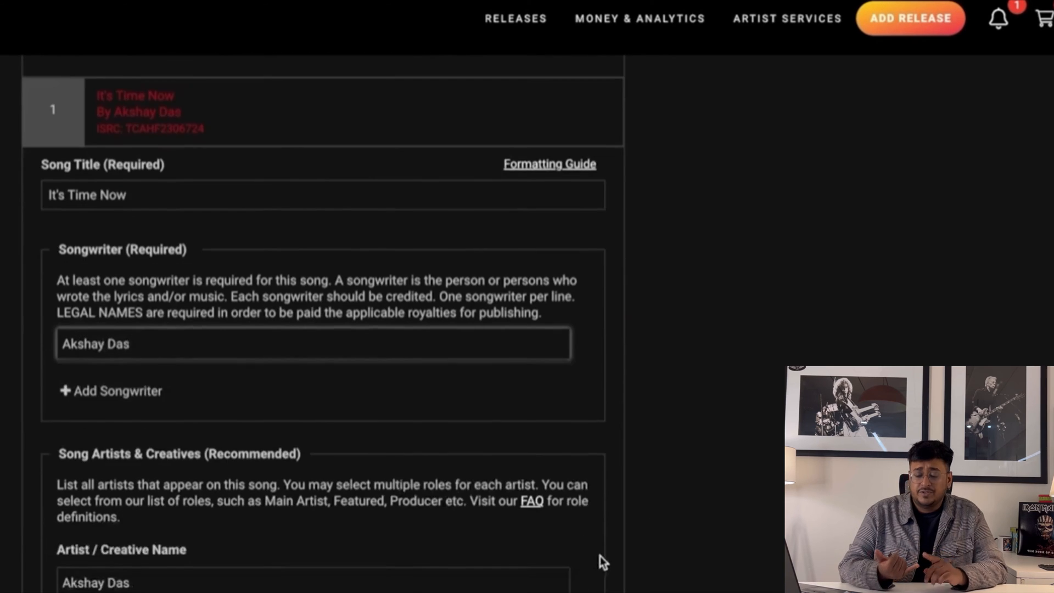
scroll(564, 589, "down", 2)
- Add a second artist credit with the artist's name and the featured role
left_click(137, 522)
left_click(131, 551)
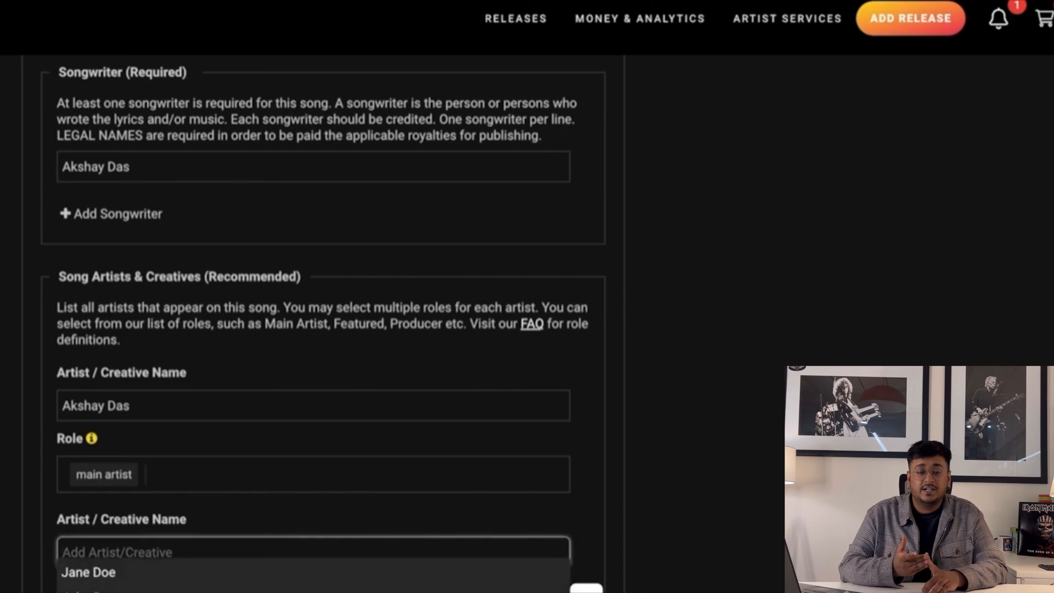
scroll(101, 384, "down", 4)
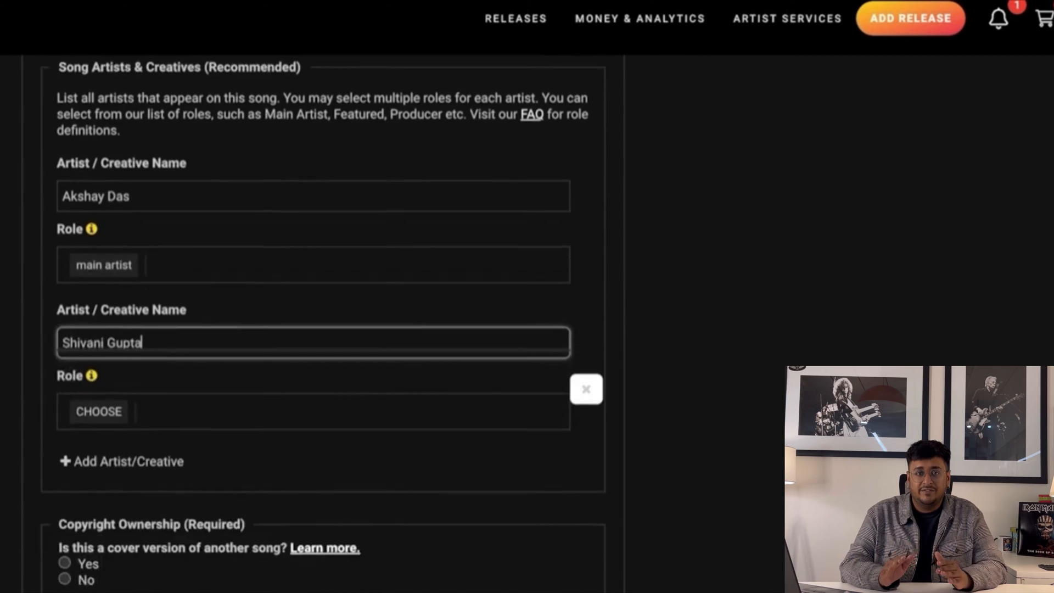
left_click(101, 391)
left_click(103, 476)
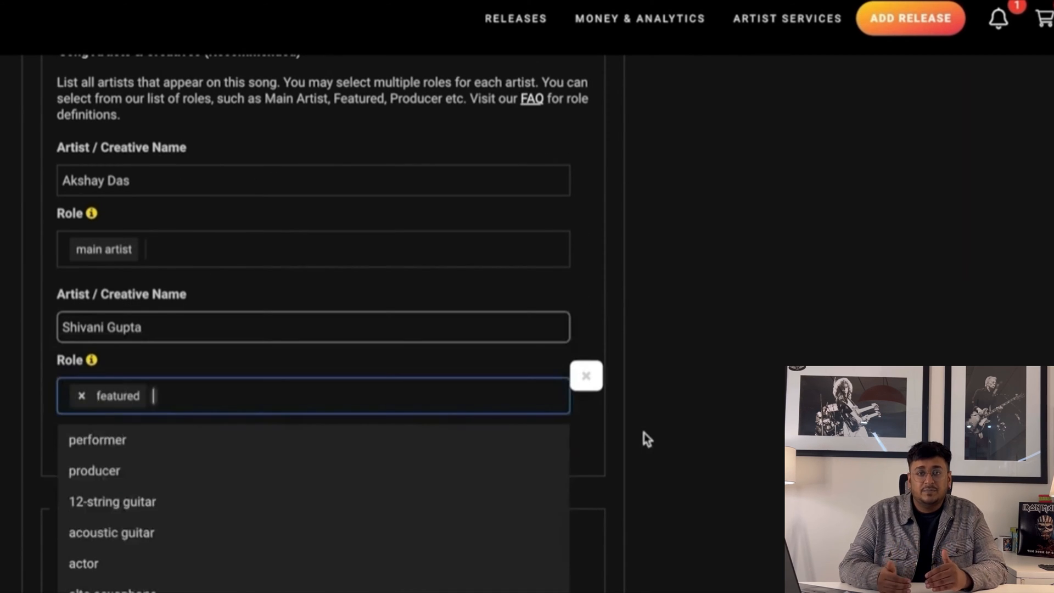
scroll(639, 442, "down", 1)
scroll(636, 447, "down", 4)
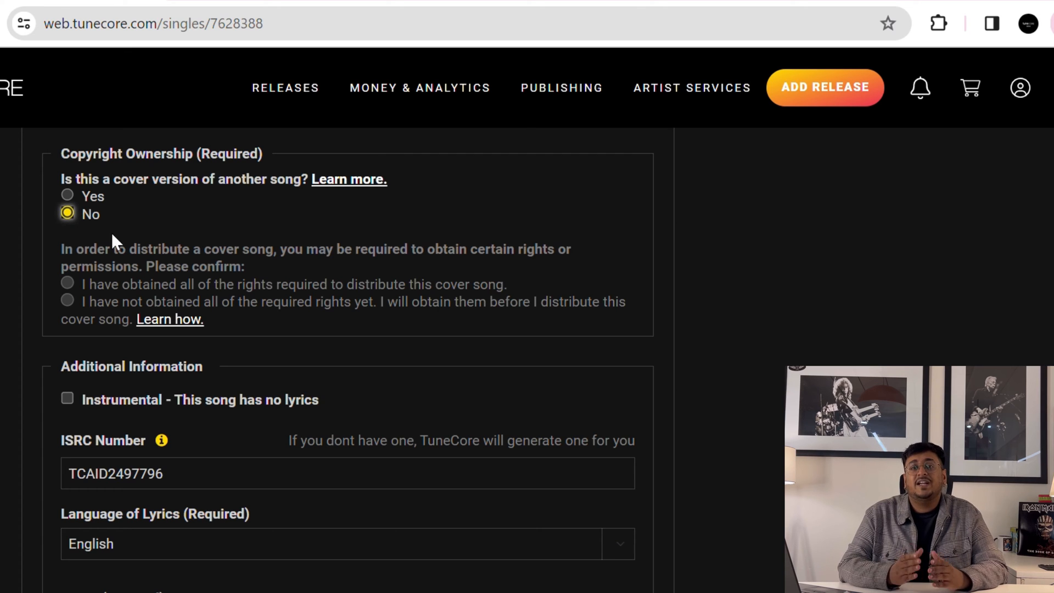
- Begin editing the song's ISRC code field on the song form
scroll(212, 433, "down", 2)
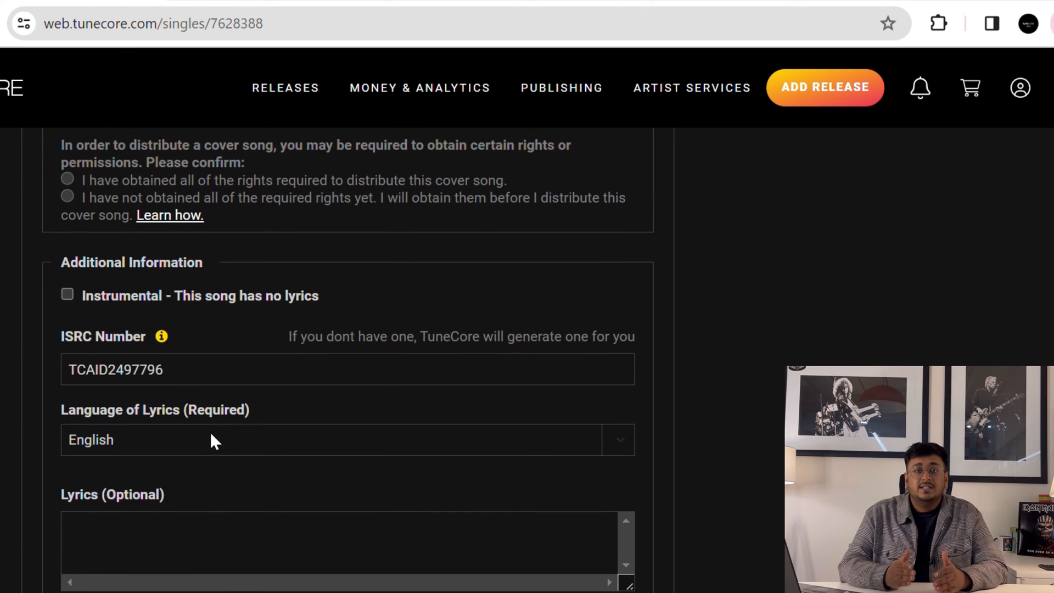
left_click(211, 378)
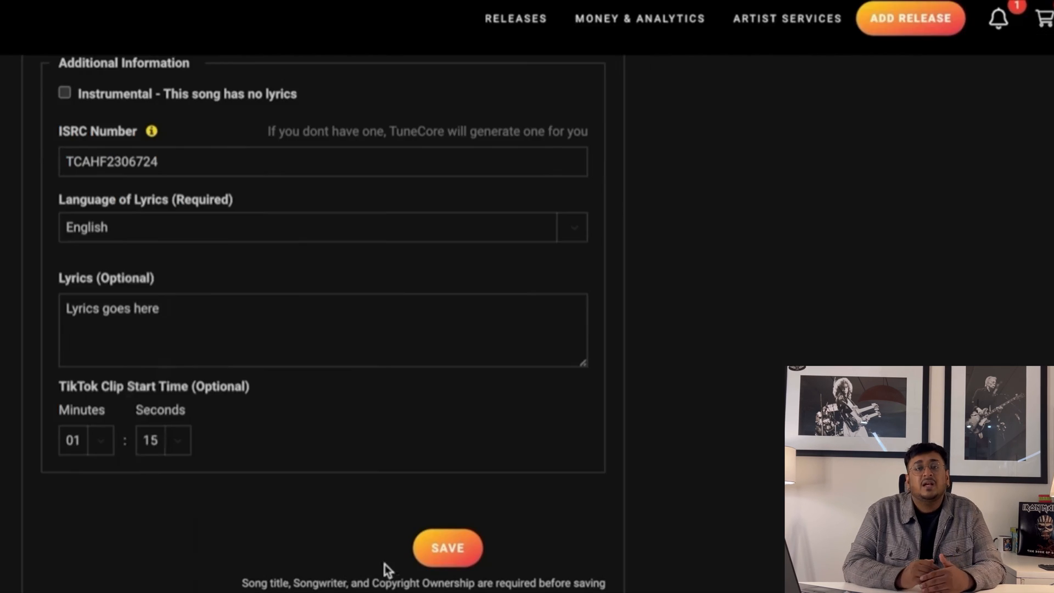
- Save the song details, then upload new single.wav as the song's stereo audio
left_click(437, 553)
scroll(636, 268, "down", 10)
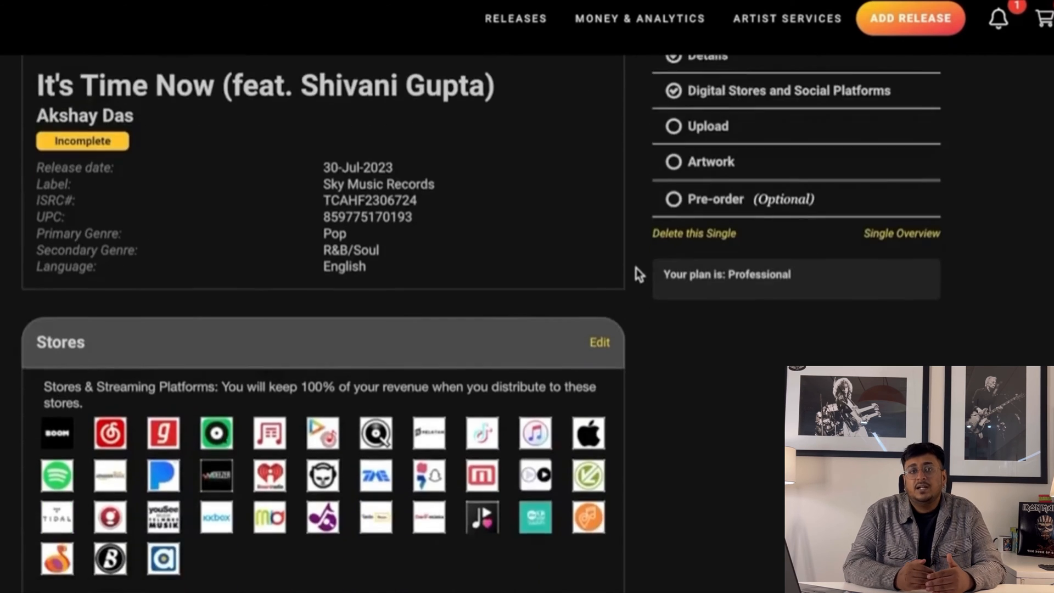
scroll(636, 268, "down", 8)
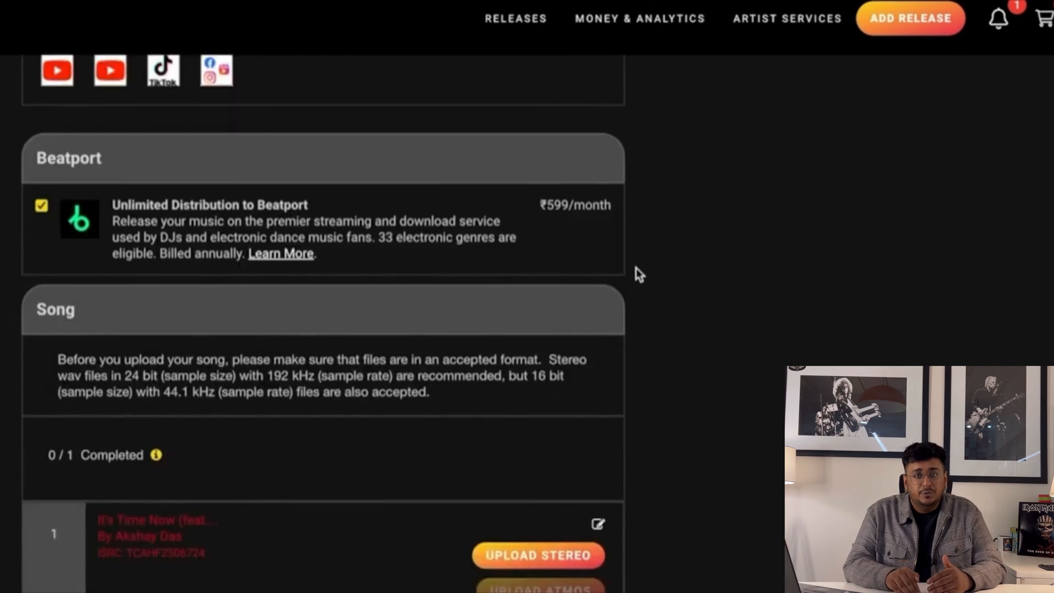
scroll(636, 268, "down", 1)
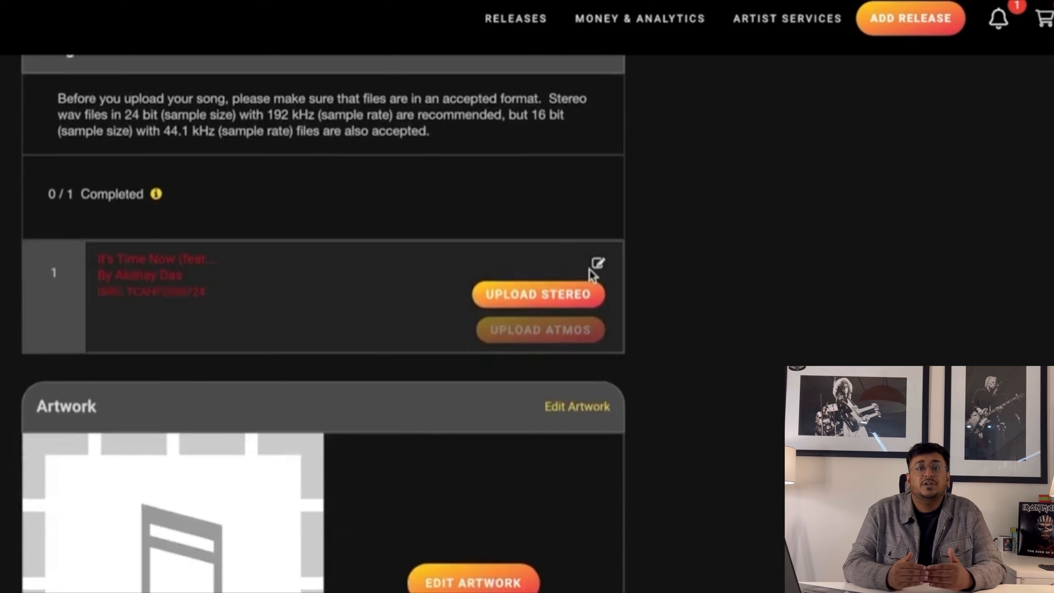
left_click(534, 304)
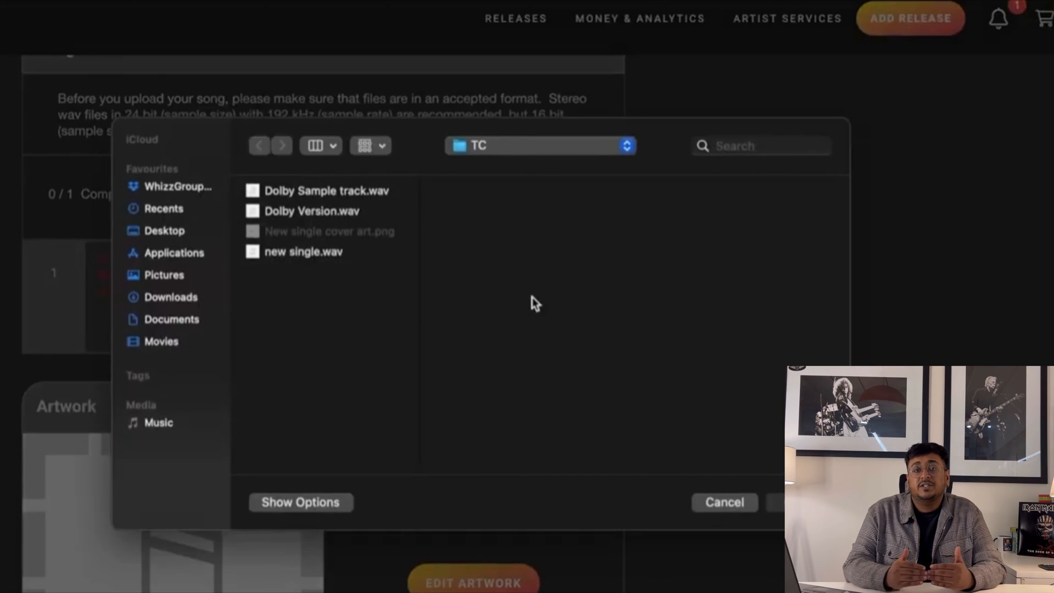
double_click(332, 259)
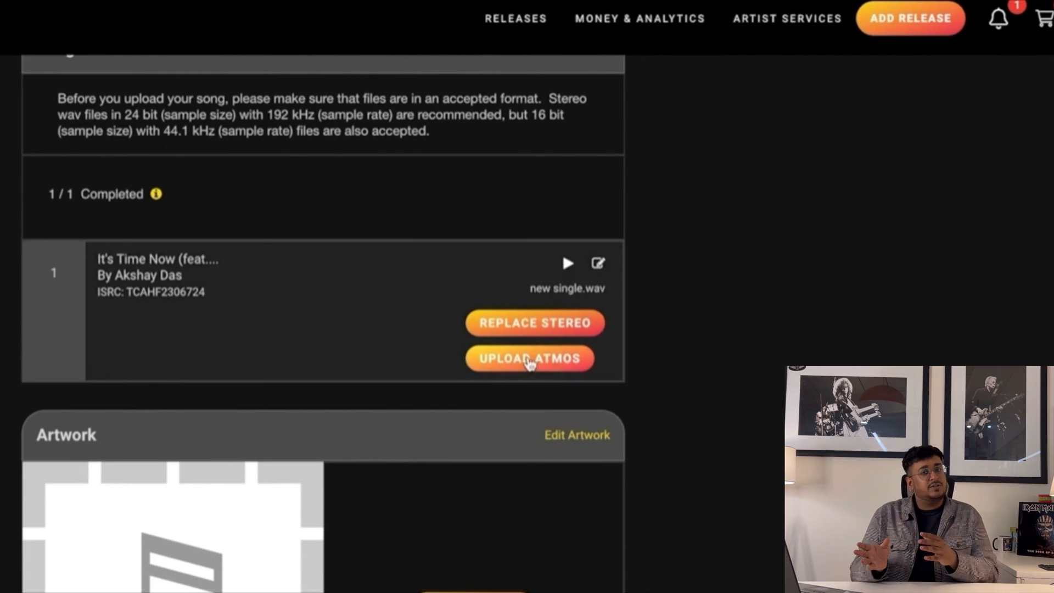
scroll(452, 476, "down", 2)
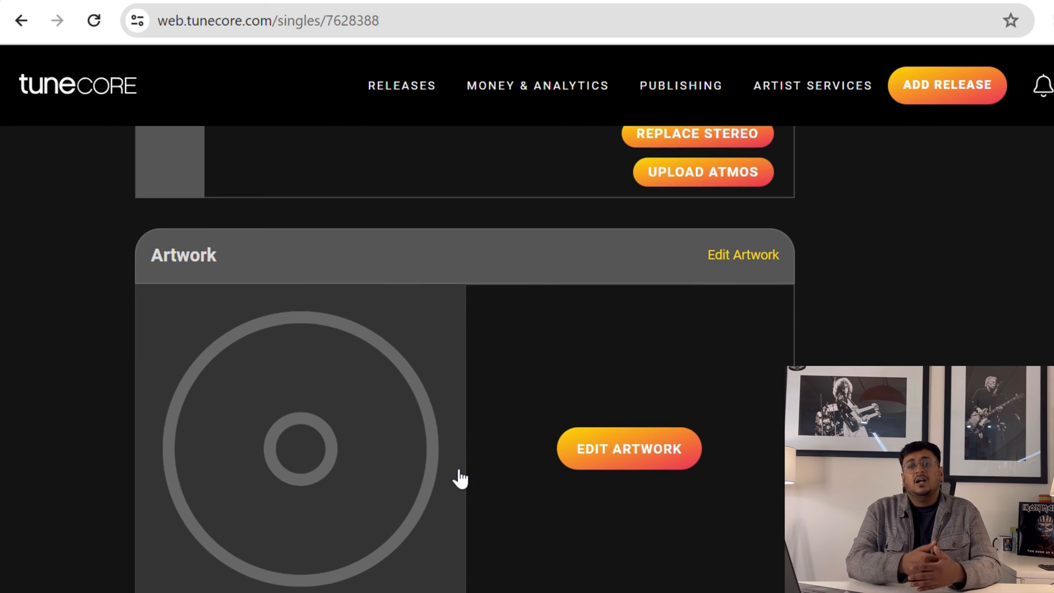
- Open the single's cover art page and customize the cloud and desert template
left_click(615, 458)
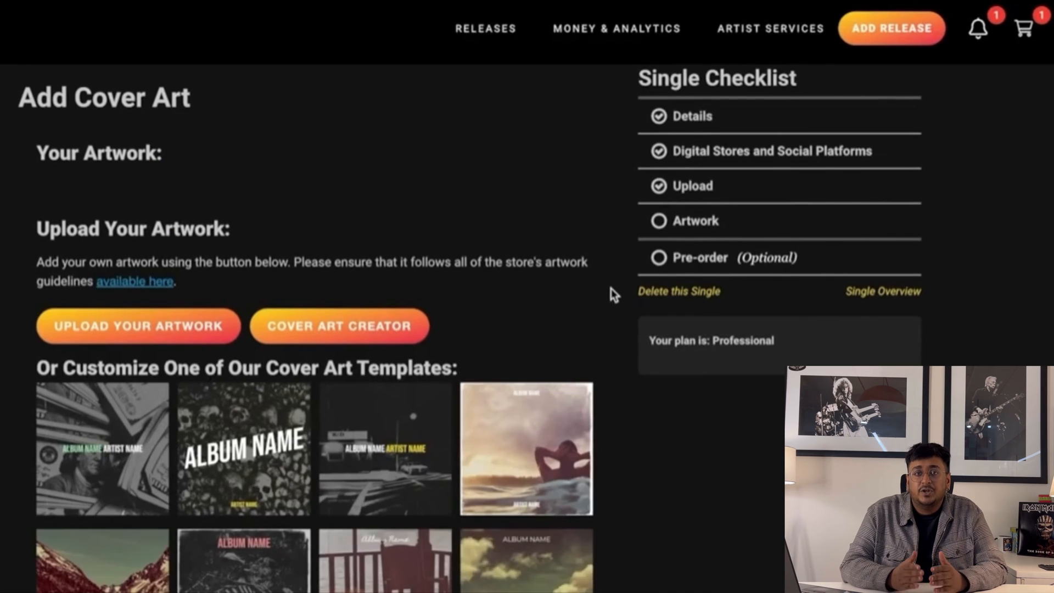
scroll(785, 378, "down", 2)
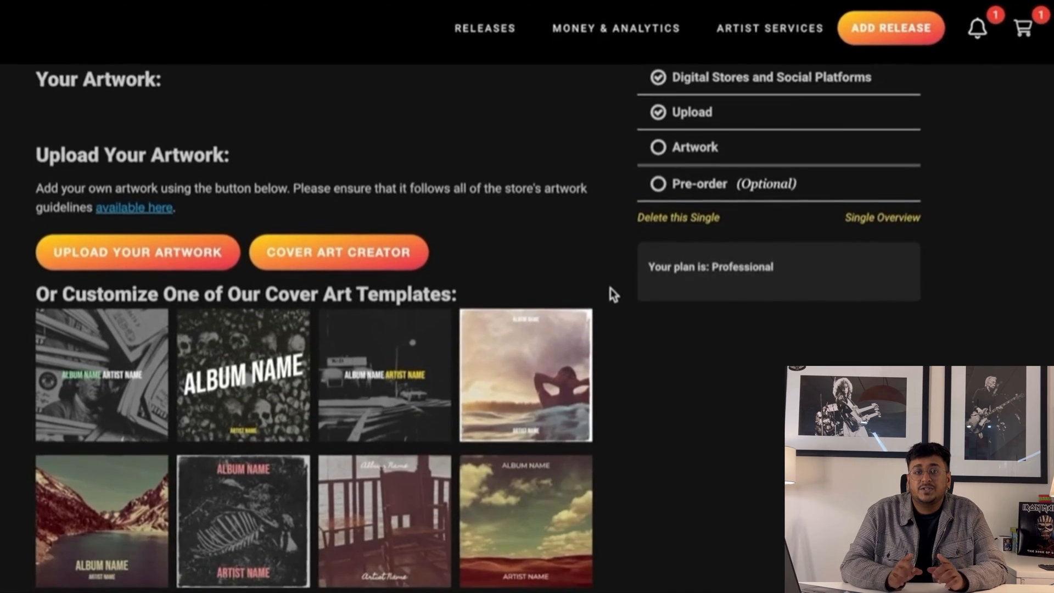
scroll(610, 288, "down", 2)
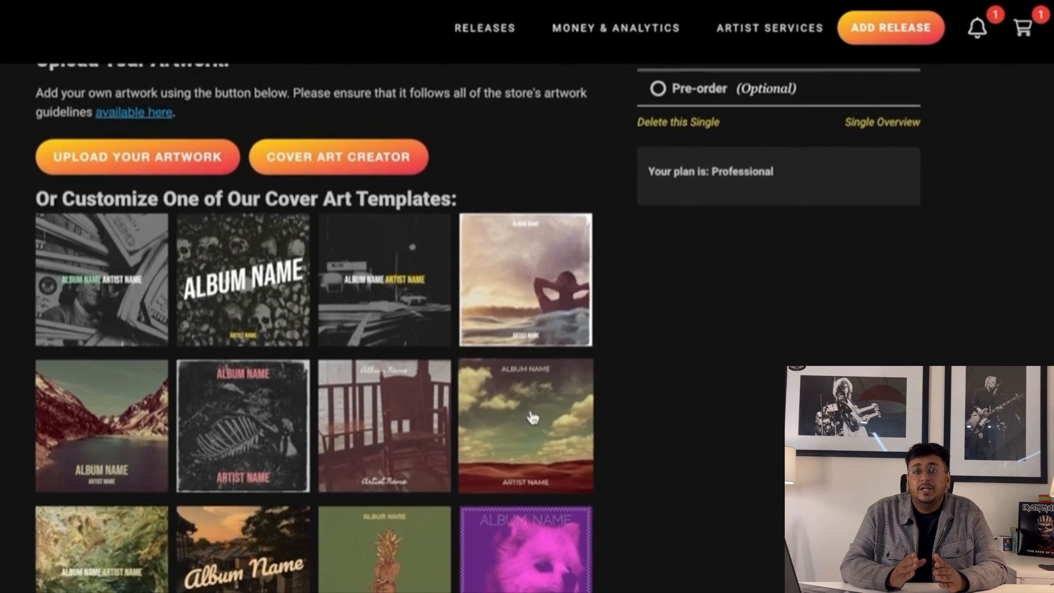
left_click(531, 417)
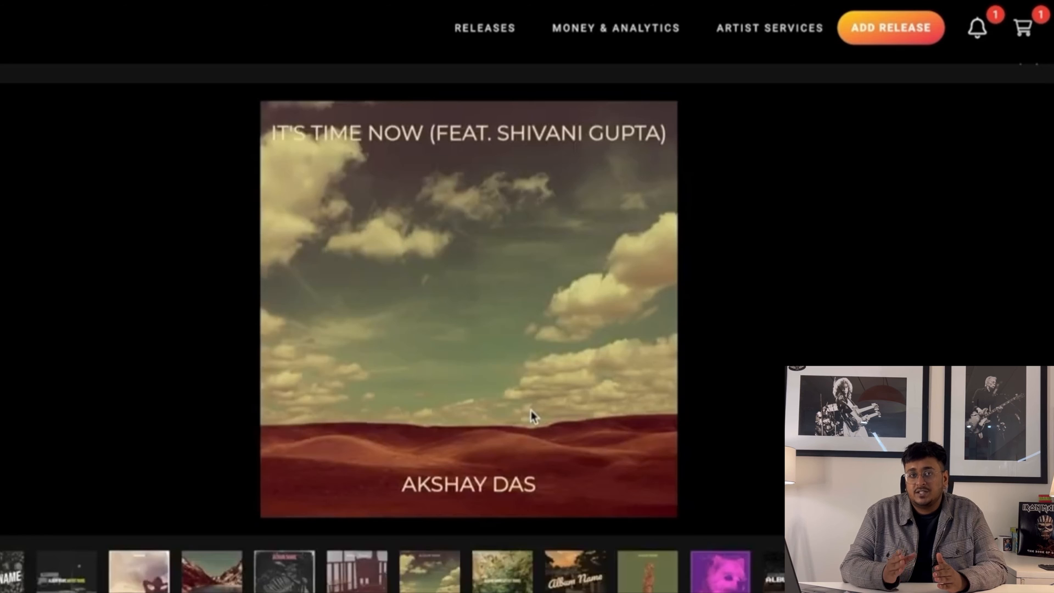
- Preview four other cover template designs from the bottom strip
left_click(350, 586)
left_click(412, 586)
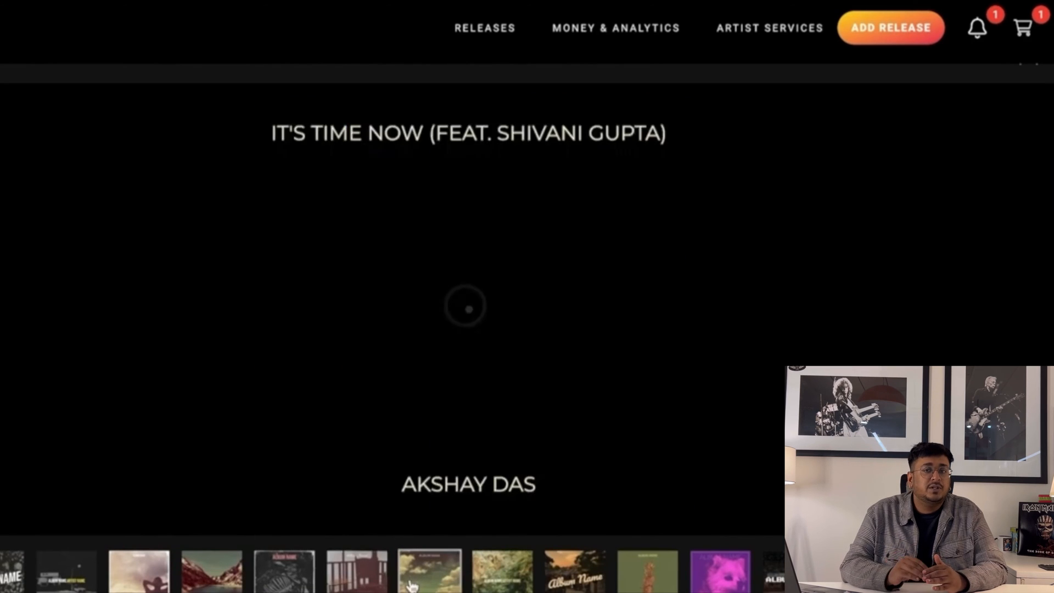
left_click(483, 585)
left_click(564, 585)
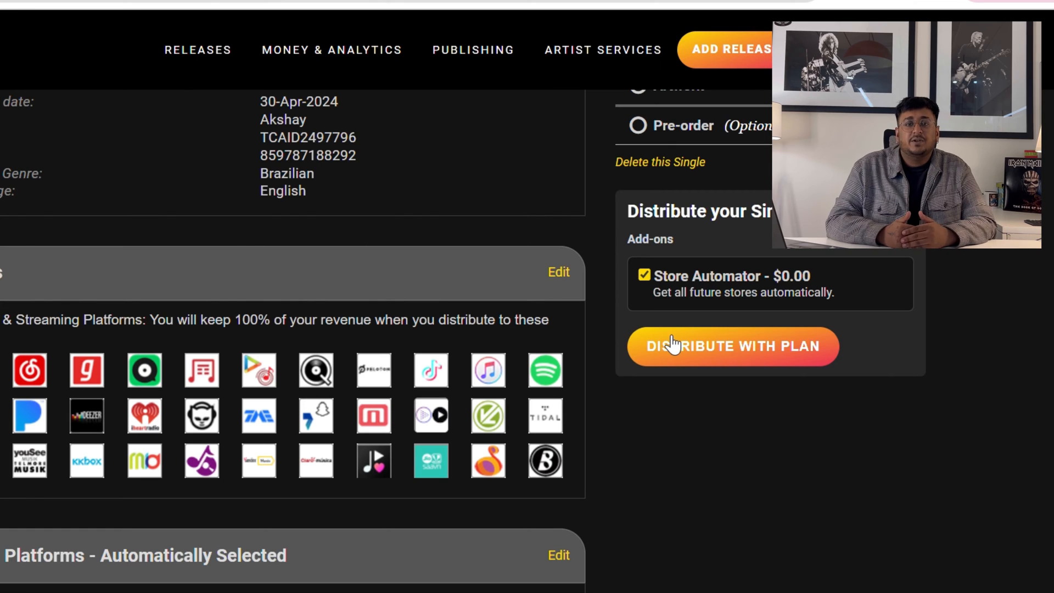
- Distribute the single with the plan and go to the $0.00 checkout cart
left_click(693, 358)
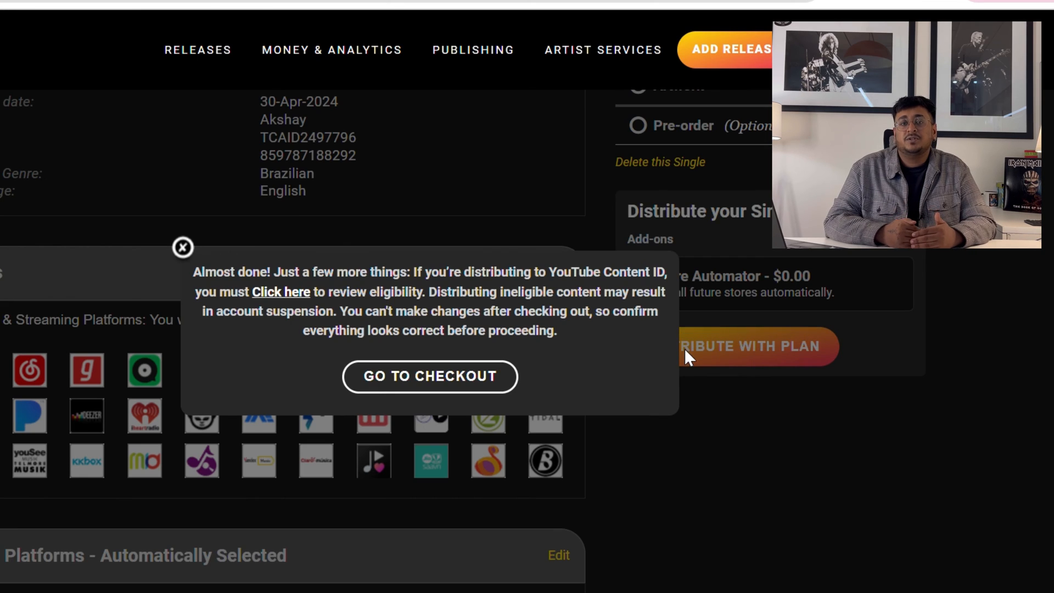
left_click(483, 377)
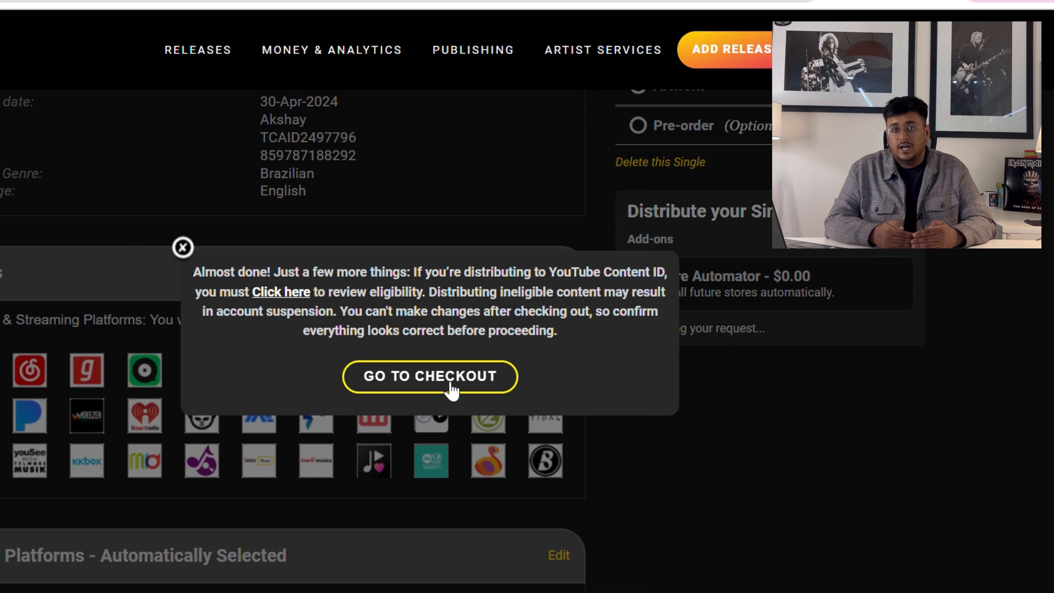
scroll(443, 385, "down", 10)
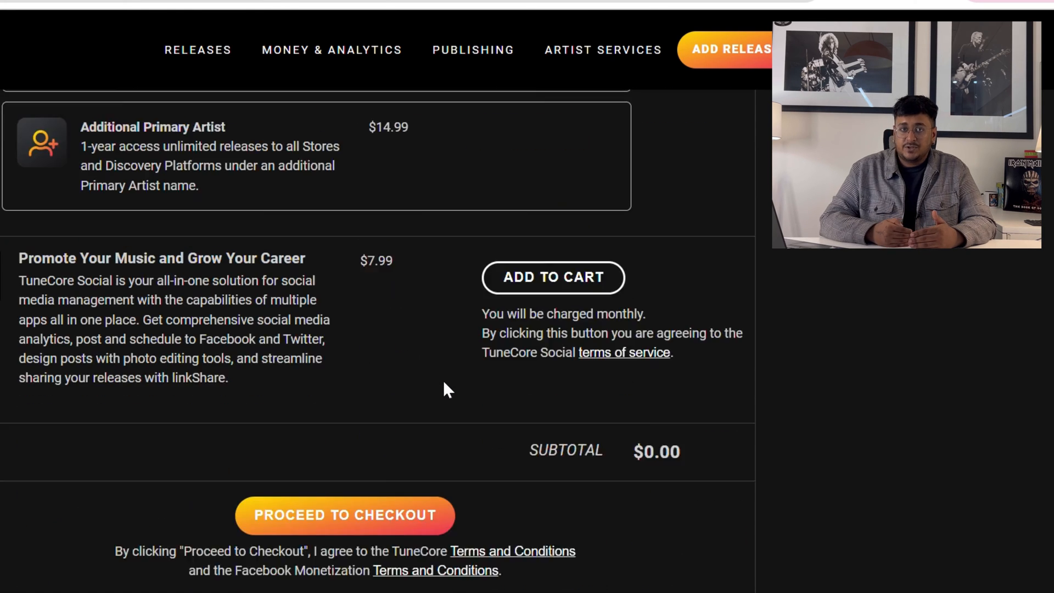
scroll(445, 385, "down", 3)
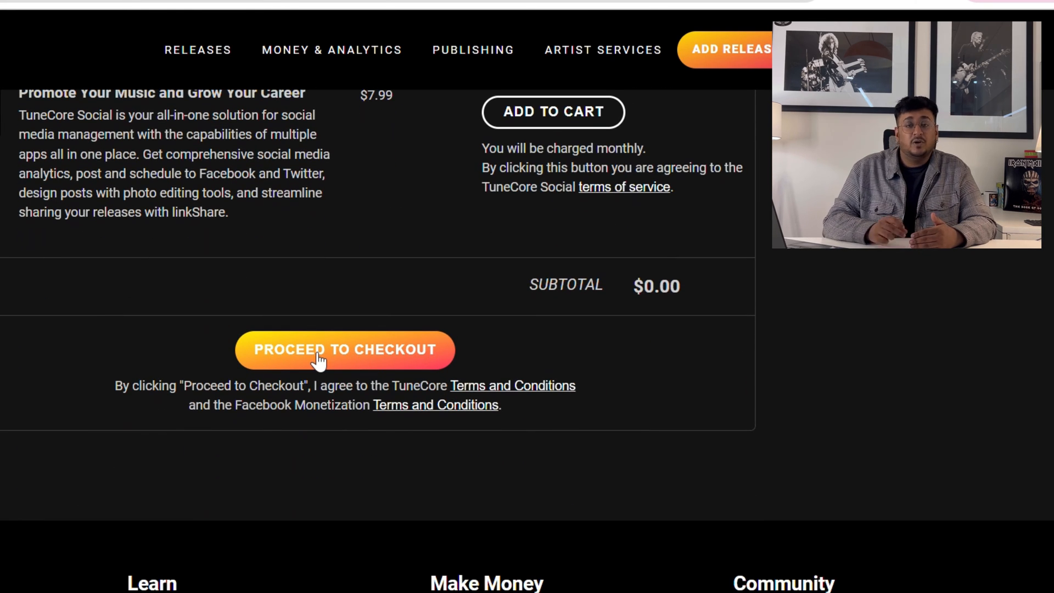